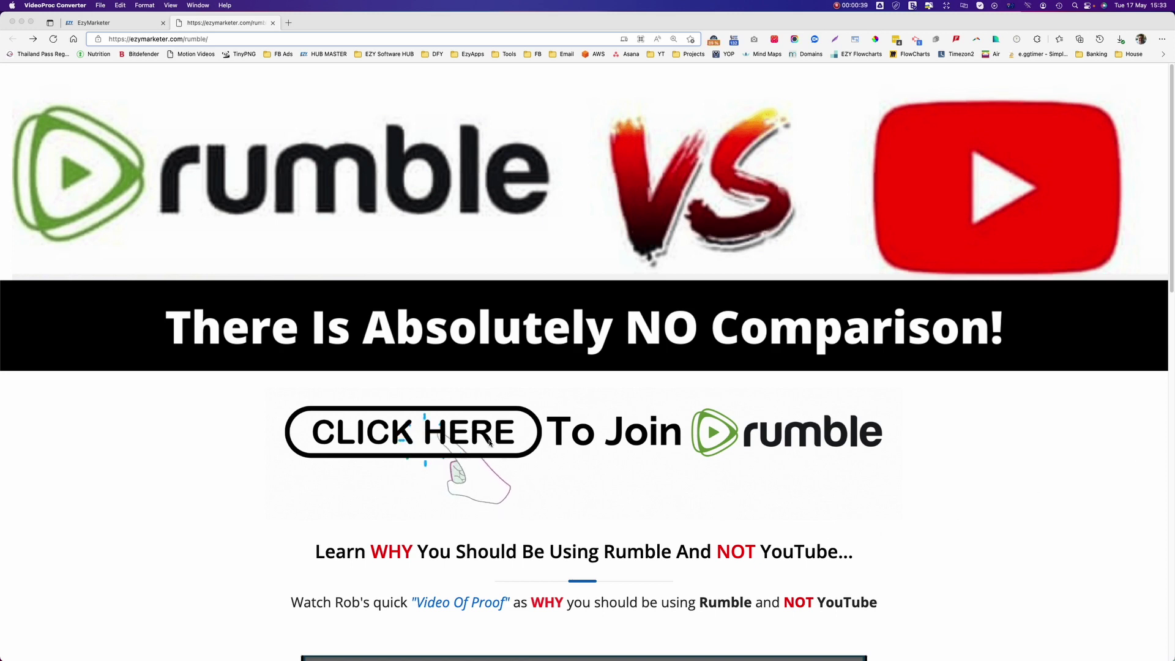
- Follow the join-Rumble link to open the free-account registration form
scroll(546, 453, "down", 4)
scroll(545, 453, "down", 10)
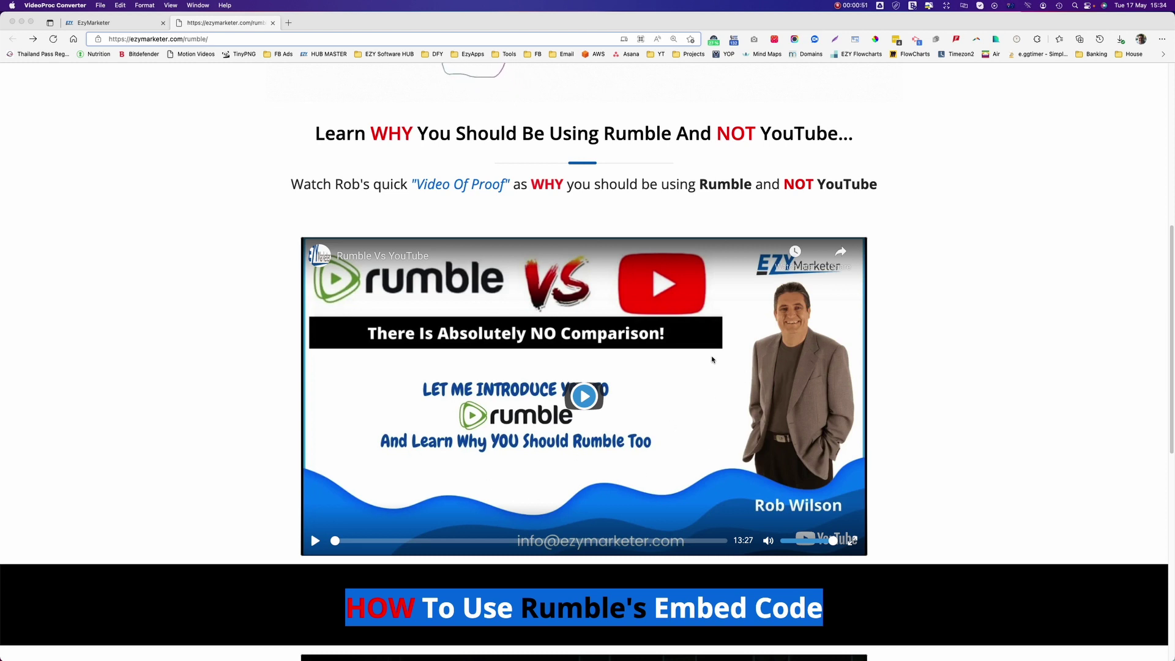
scroll(712, 359, "down", 1)
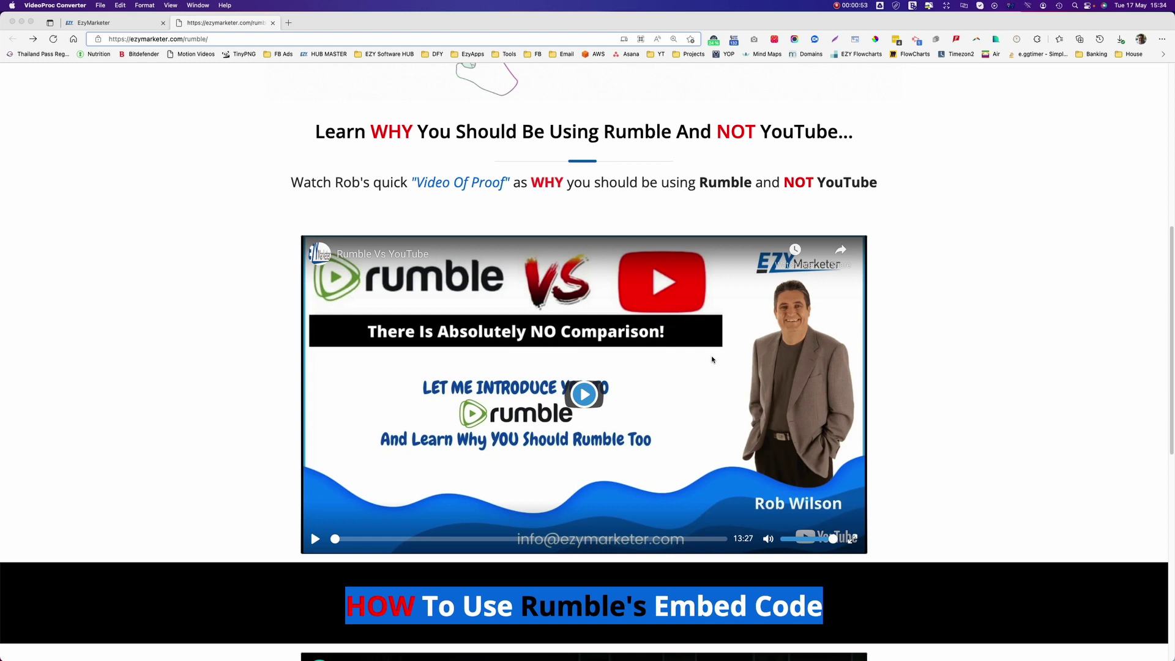
scroll(712, 359, "down", 1)
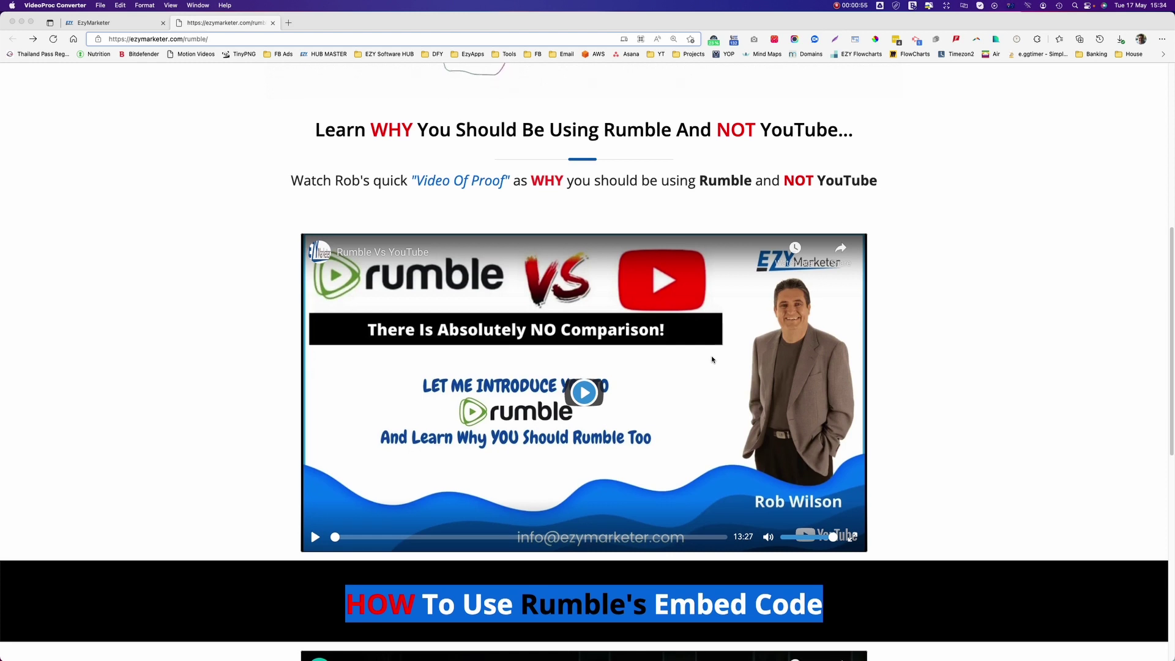
scroll(712, 359, "down", 1)
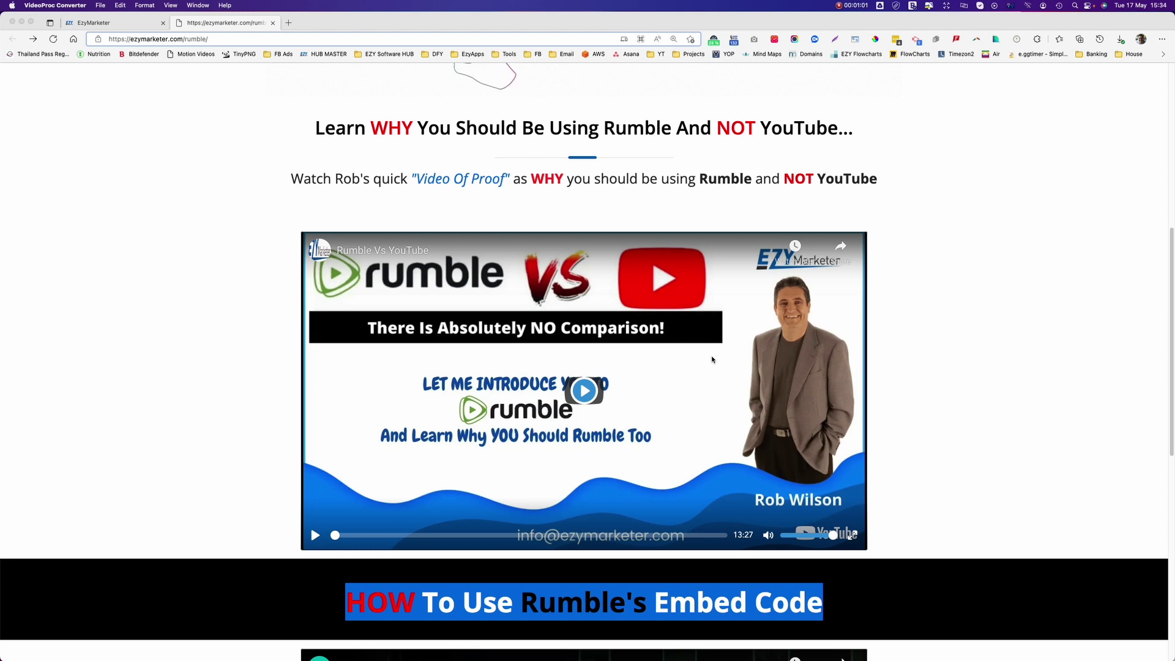
scroll(711, 359, "down", 5)
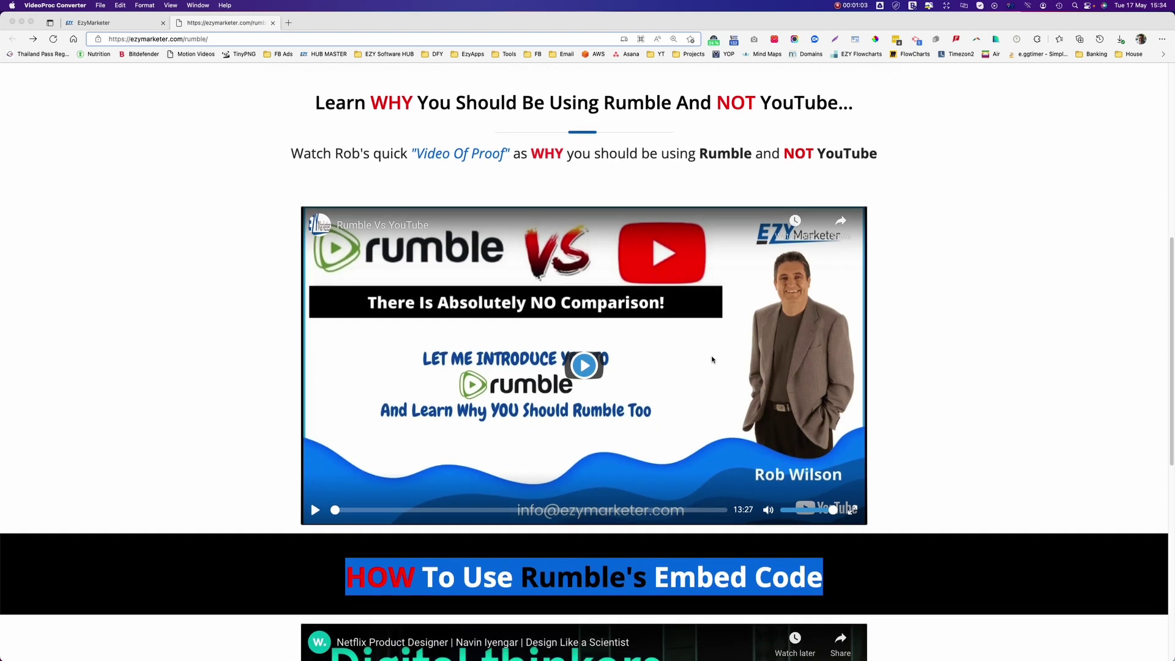
scroll(712, 359, "down", 5)
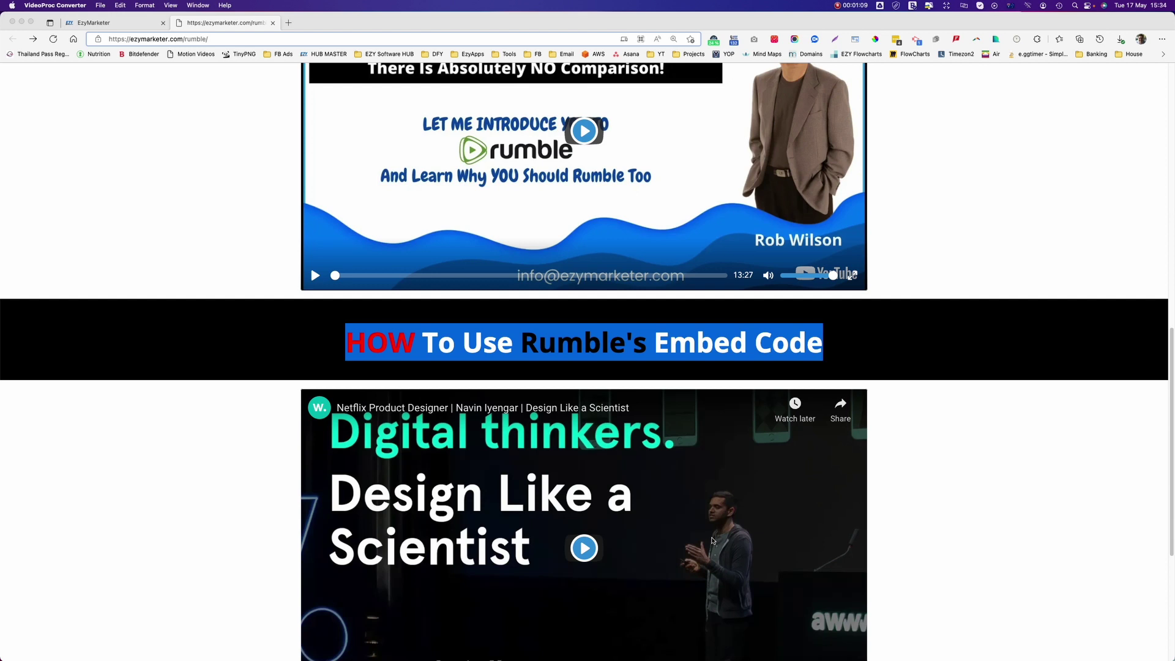
scroll(711, 540, "down", 1)
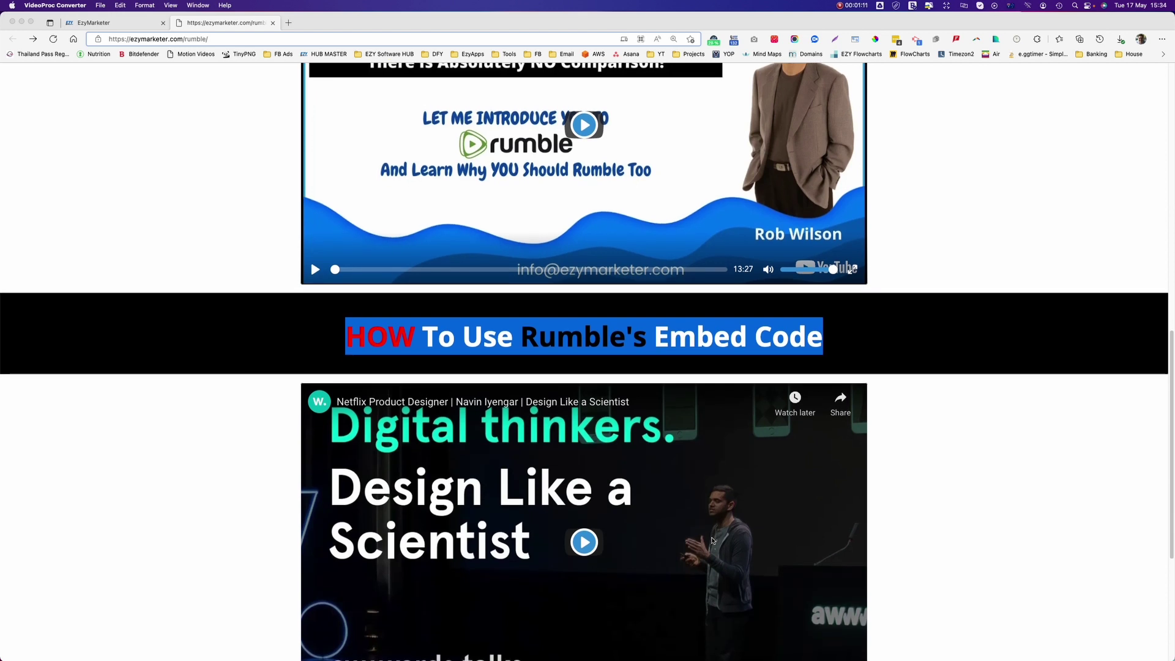
scroll(711, 541, "down", 3)
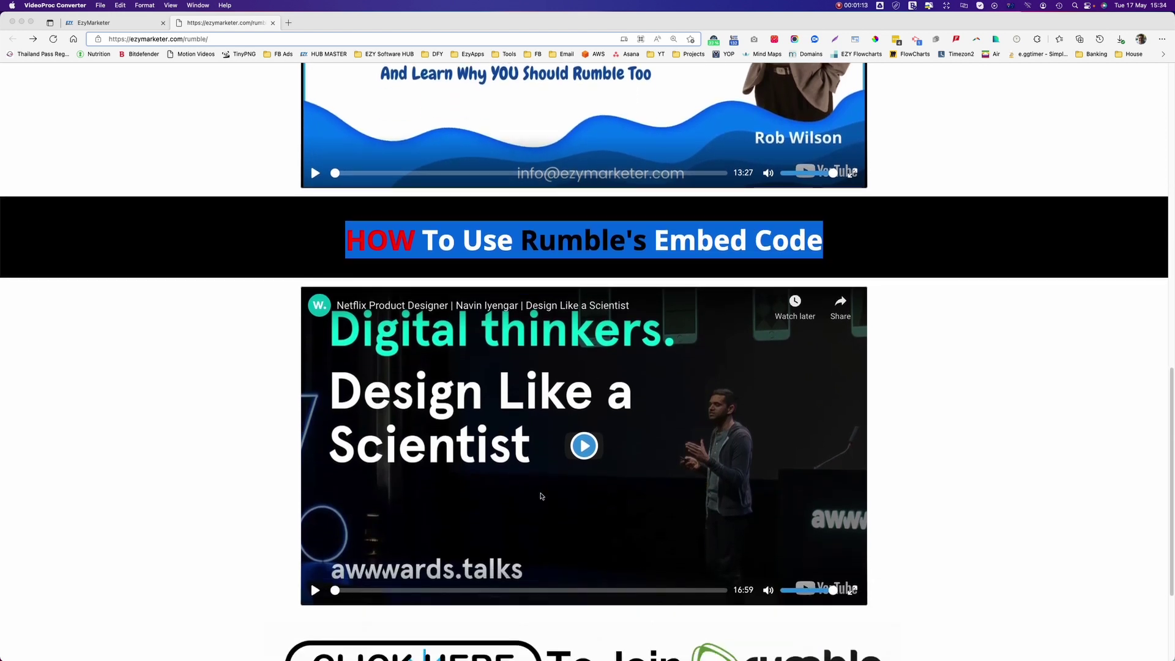
scroll(682, 448, "up", 15)
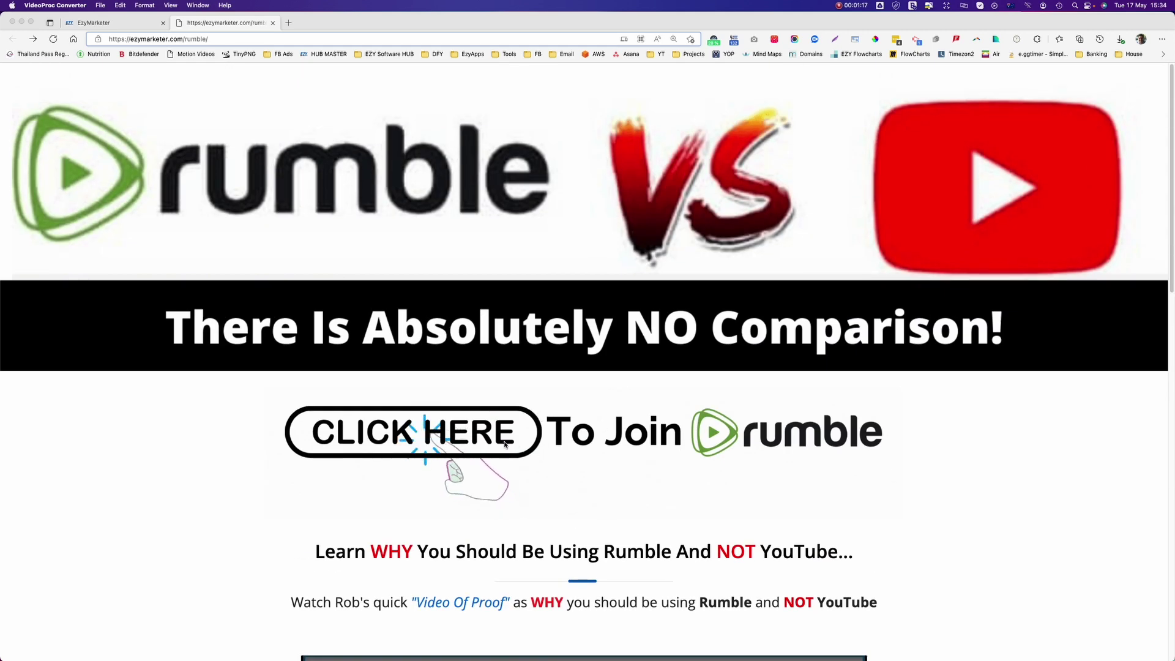
left_click(447, 437)
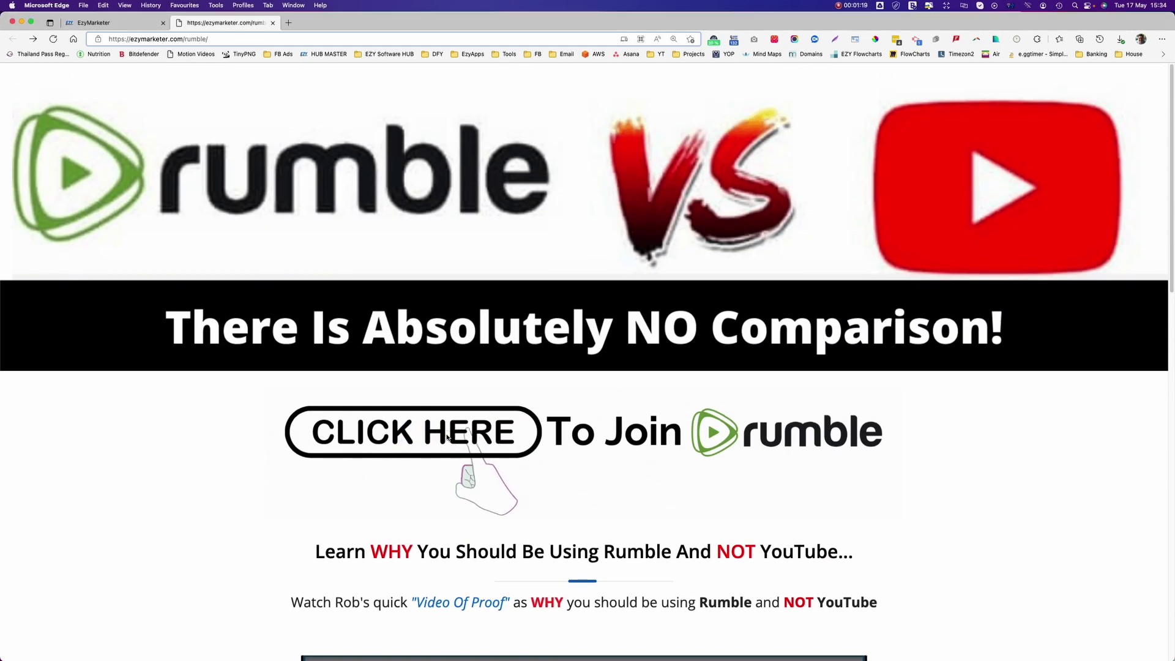
left_click(447, 437)
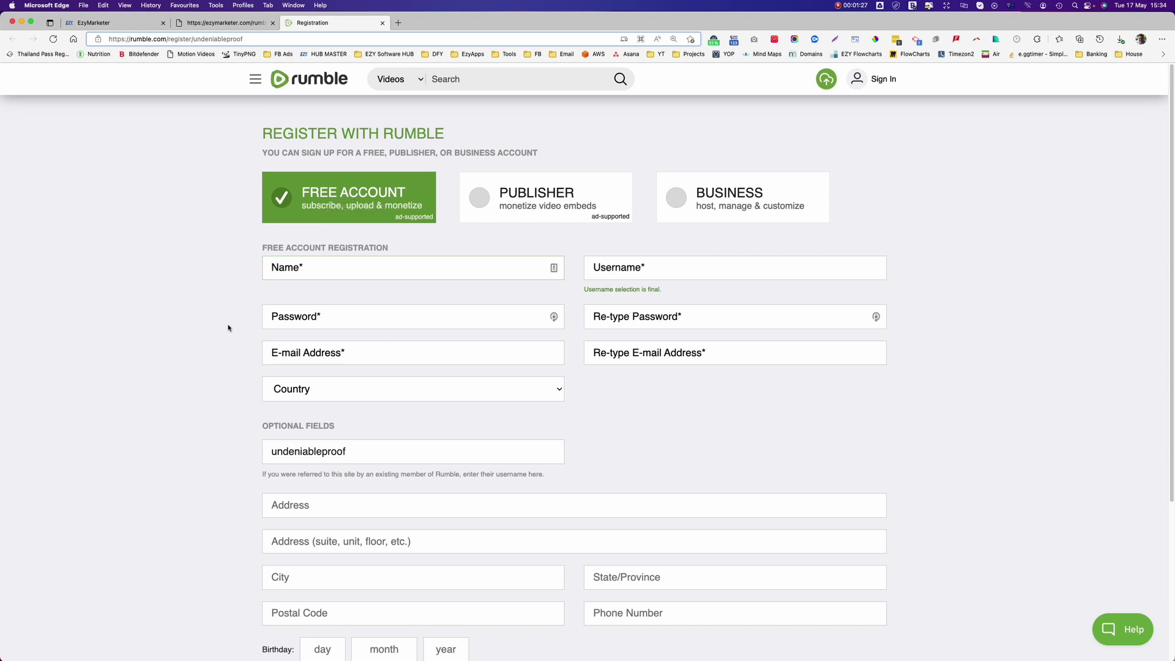
- Replace the referrer username with EzyMarketer and review the registration form fields
left_click_drag(355, 451, 232, 447)
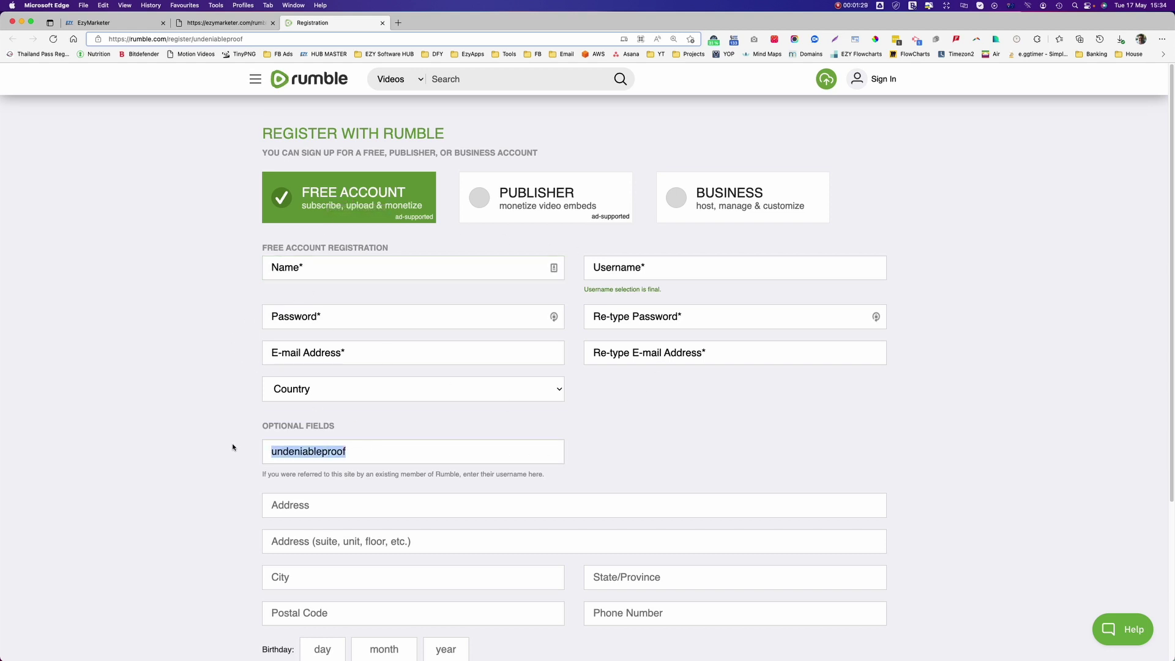
type("Ezy")
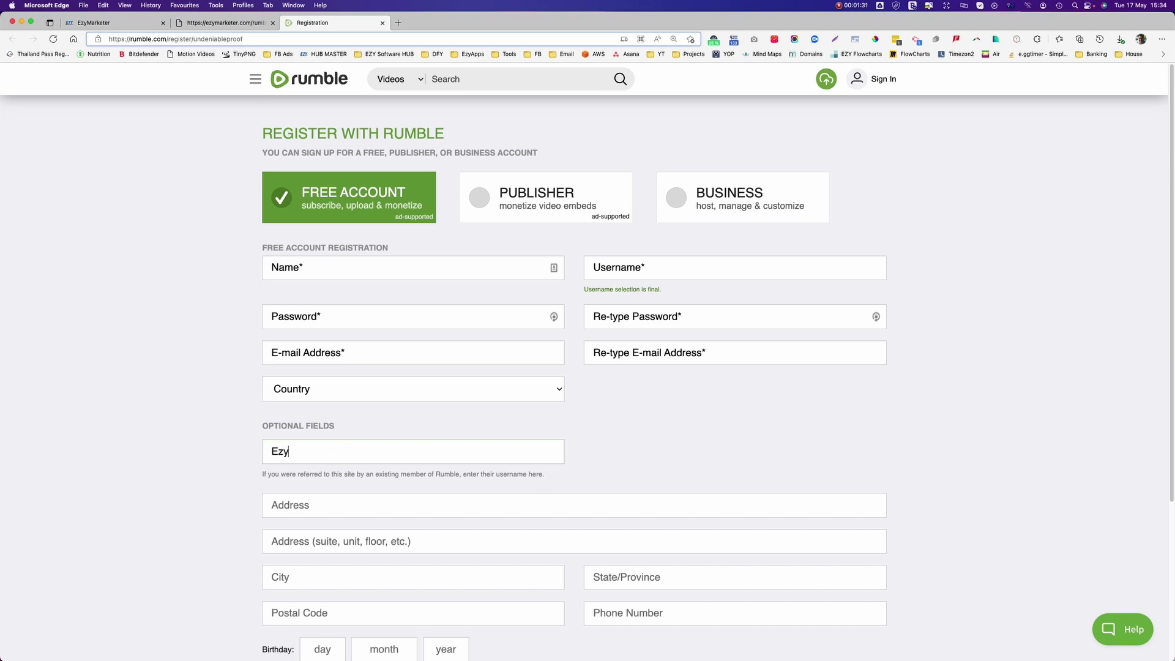
type("Marketer")
scroll(375, 451, "down", 1)
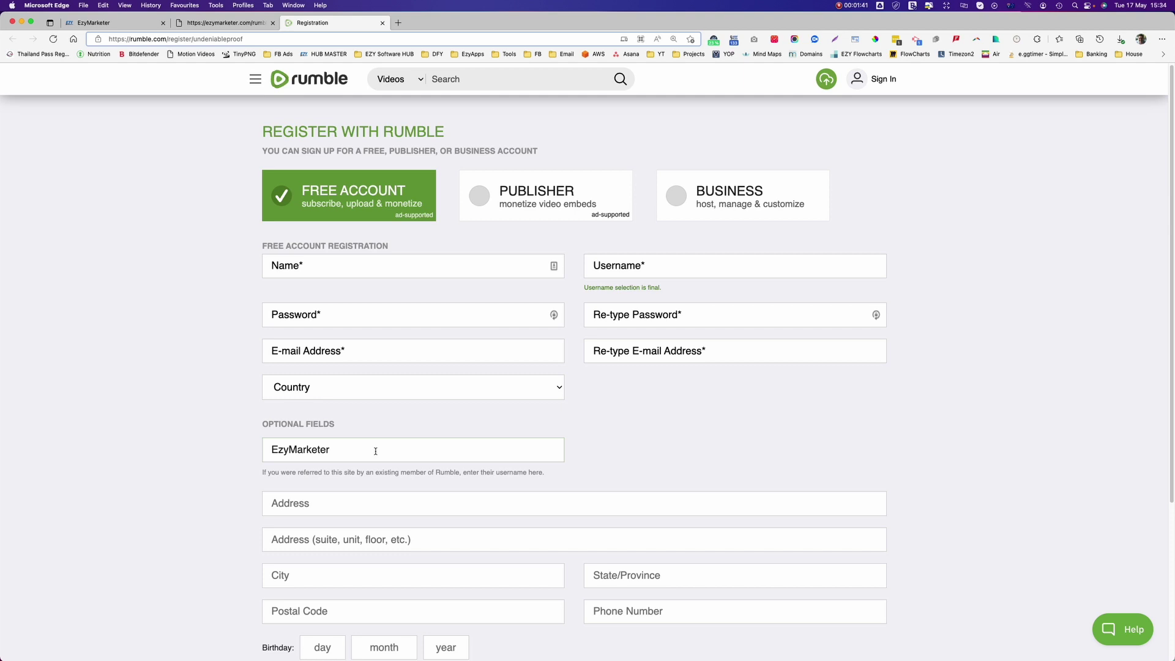
scroll(375, 451, "down", 2)
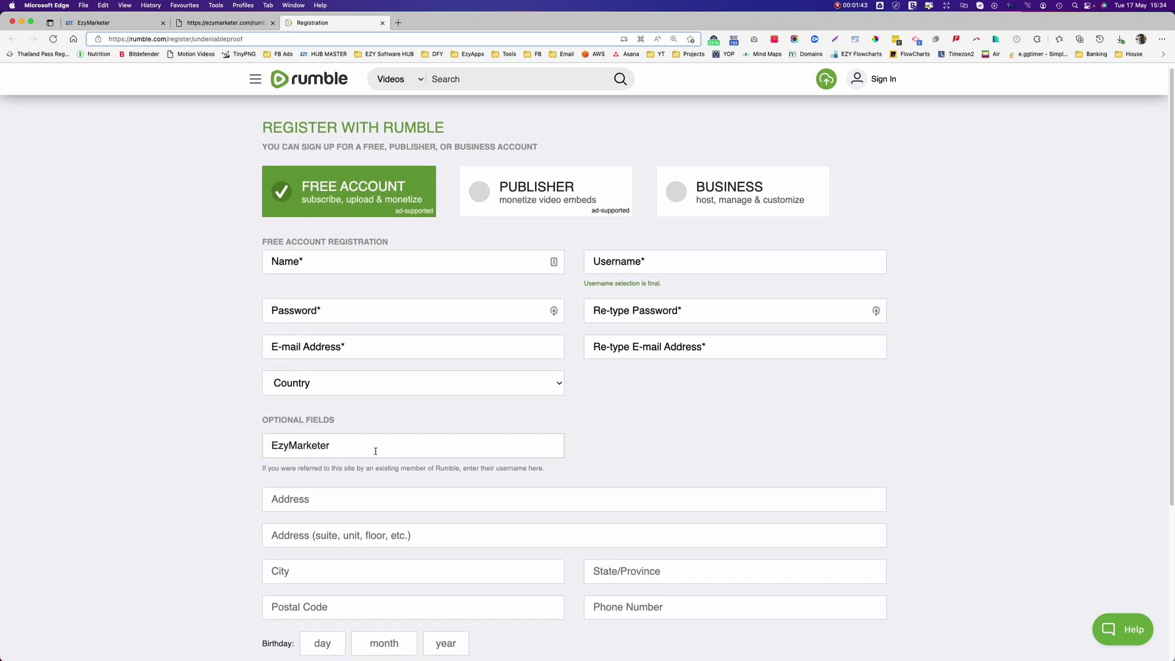
scroll(375, 451, "down", 3)
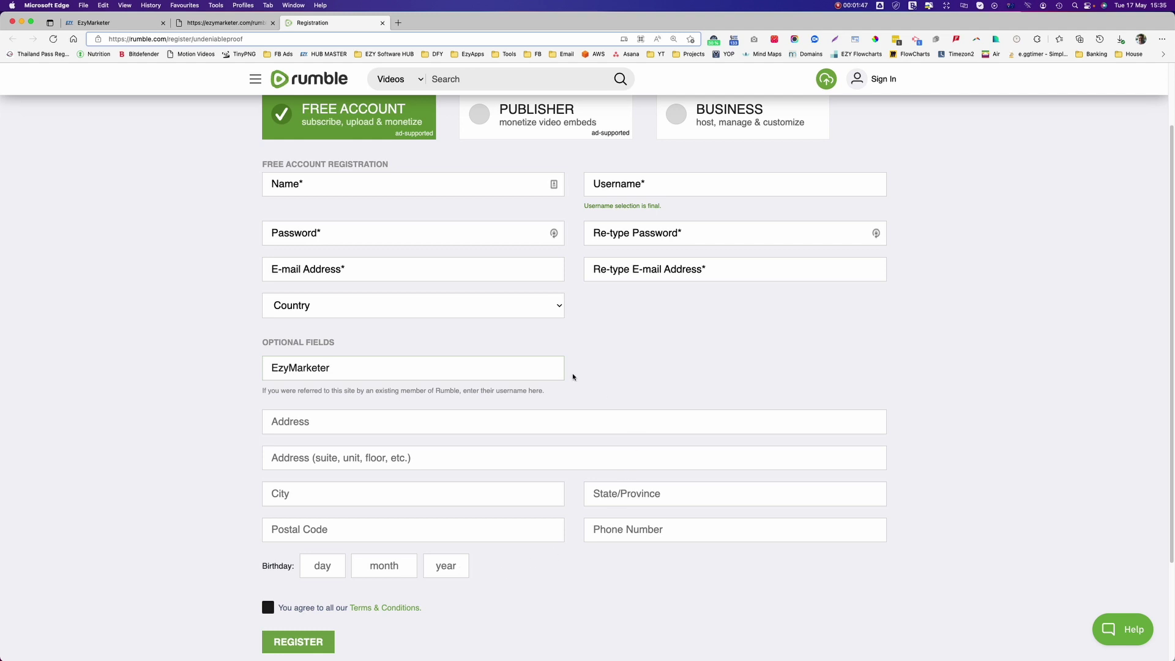
scroll(581, 551, "down", 5)
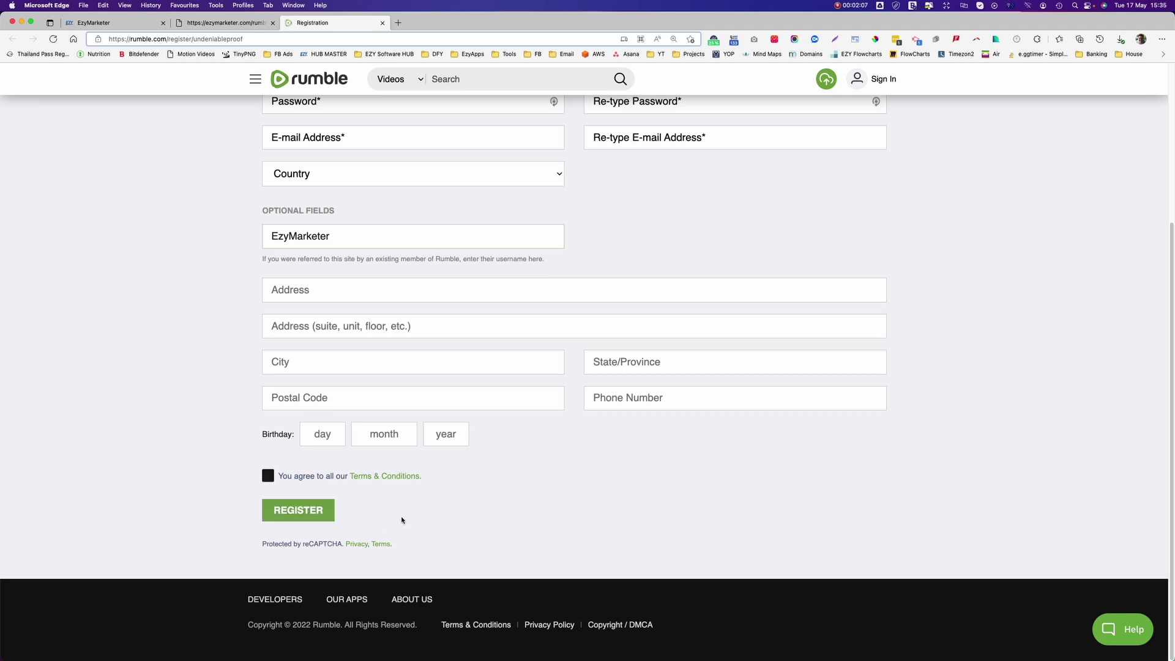
scroll(401, 520, "up", 1)
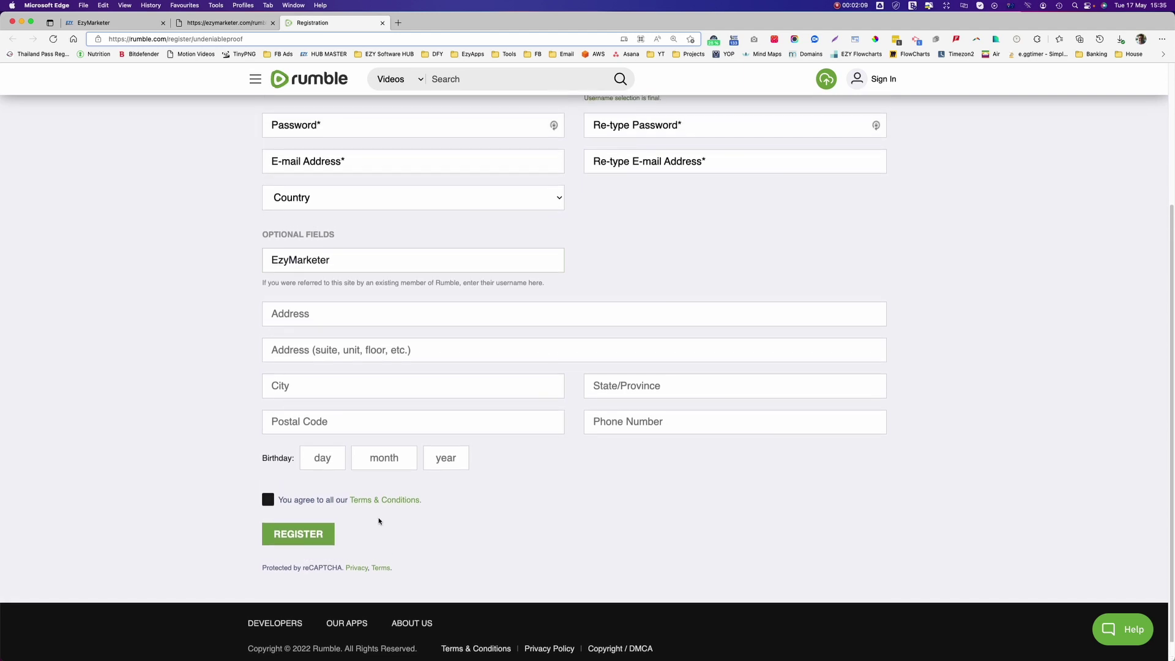
scroll(437, 537, "up", 1)
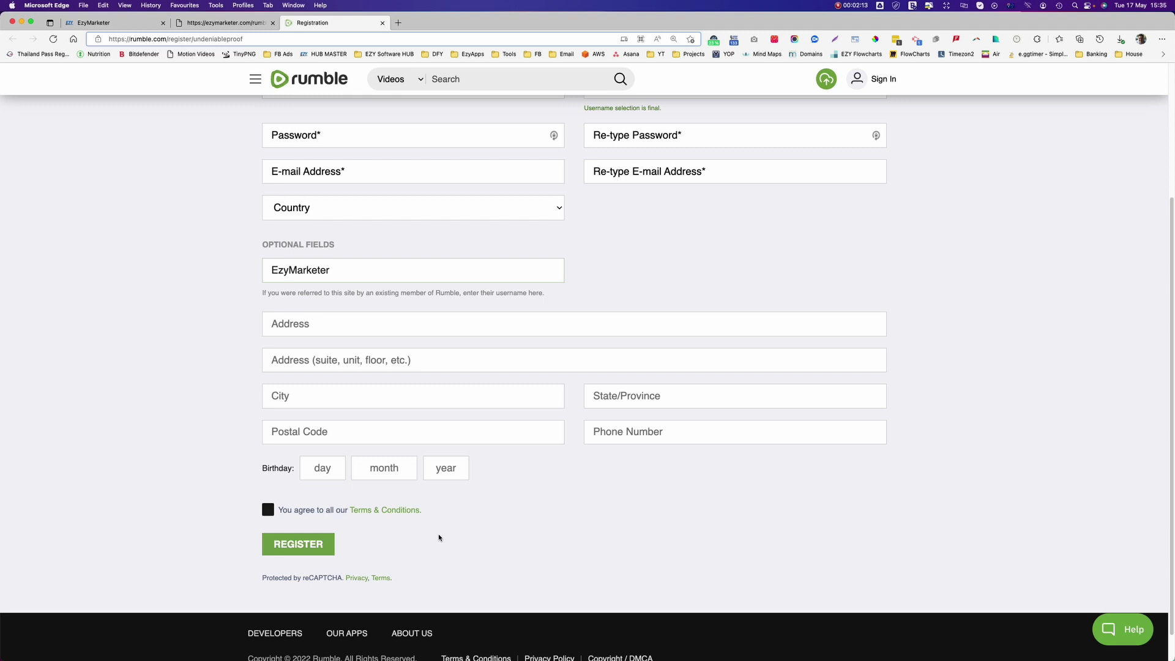
scroll(438, 538, "up", 2)
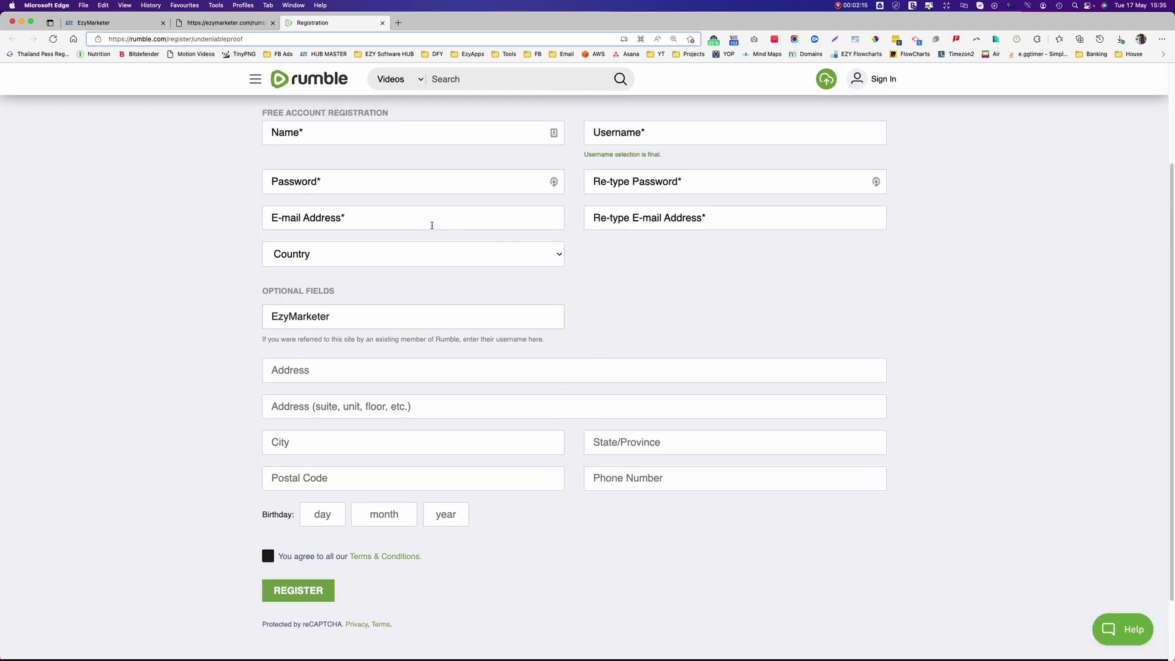
scroll(743, 315, "up", 5)
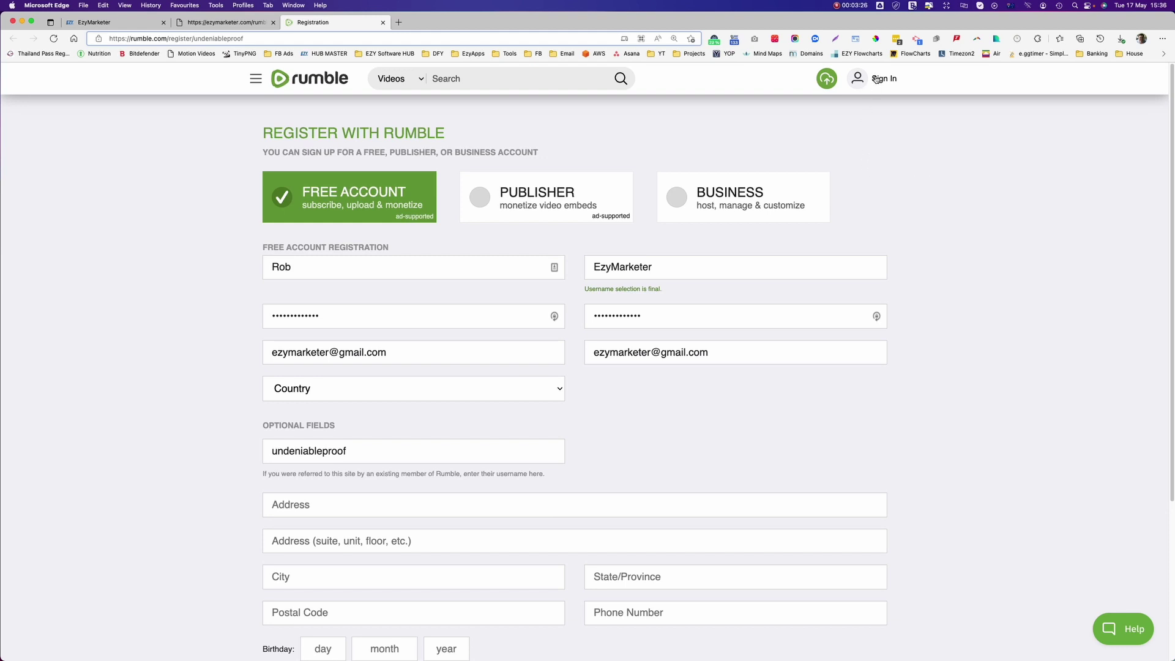
- Sign in to Rumble with the account username and the saved password
left_click(877, 78)
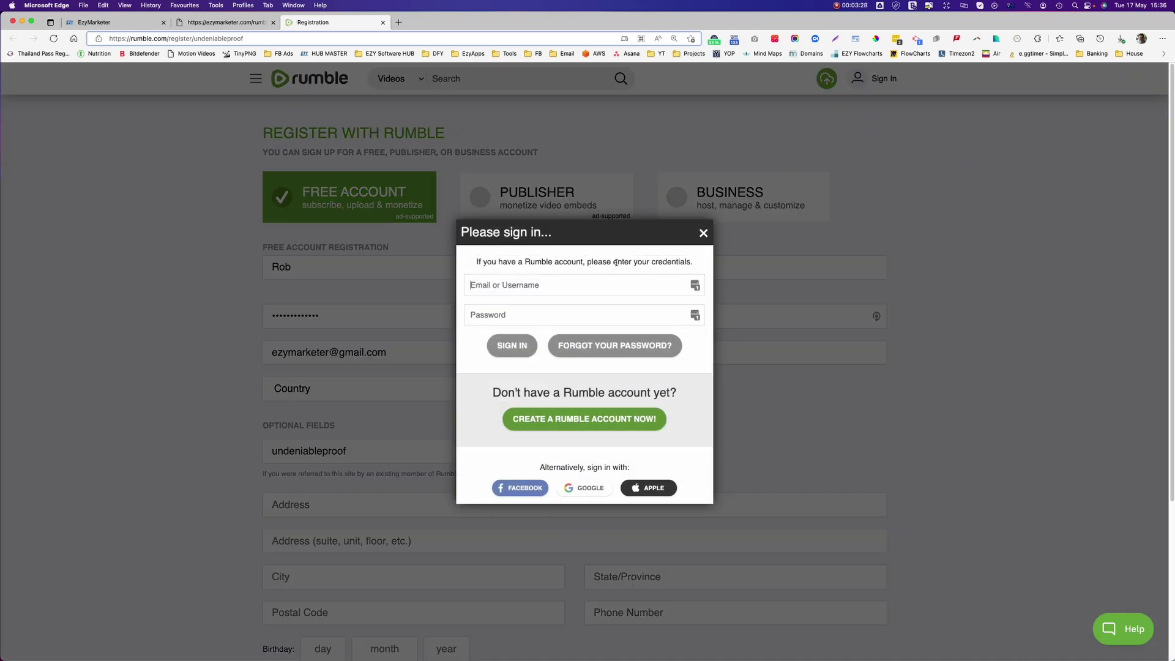
left_click(577, 282)
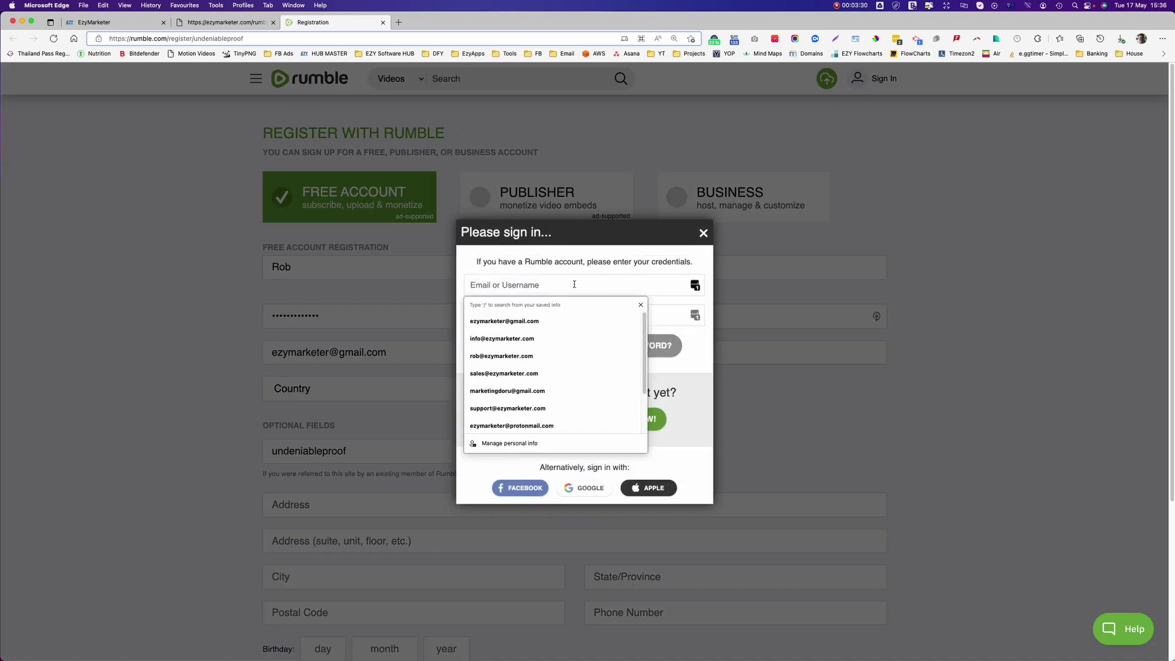
type("EzyMarketer")
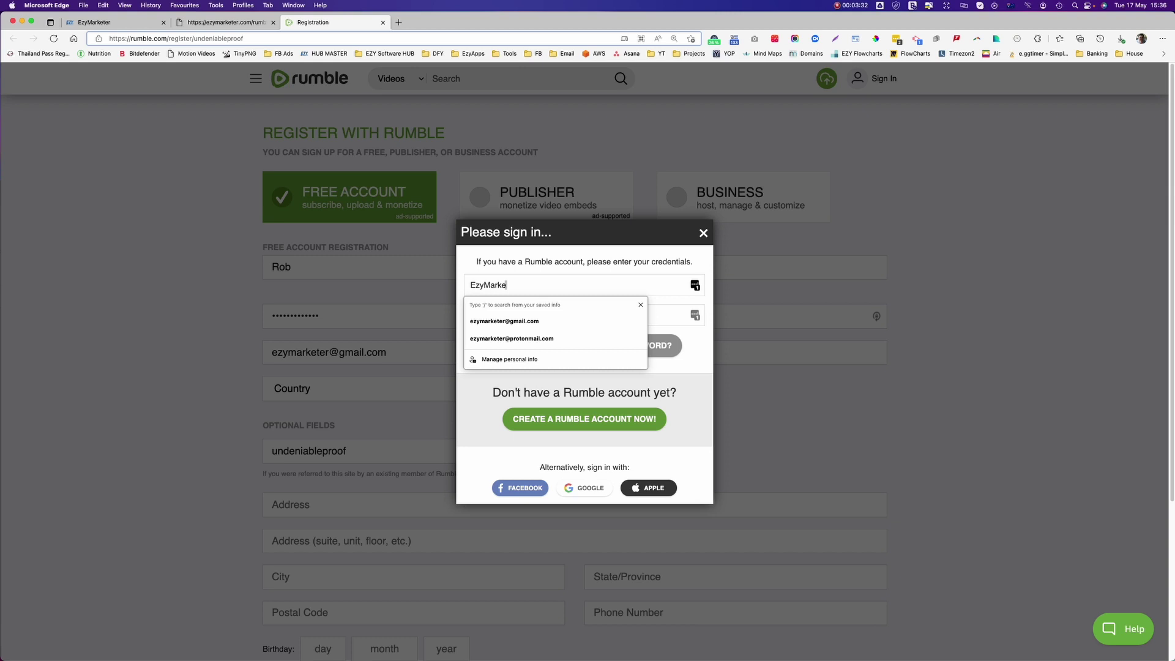
left_click(575, 315)
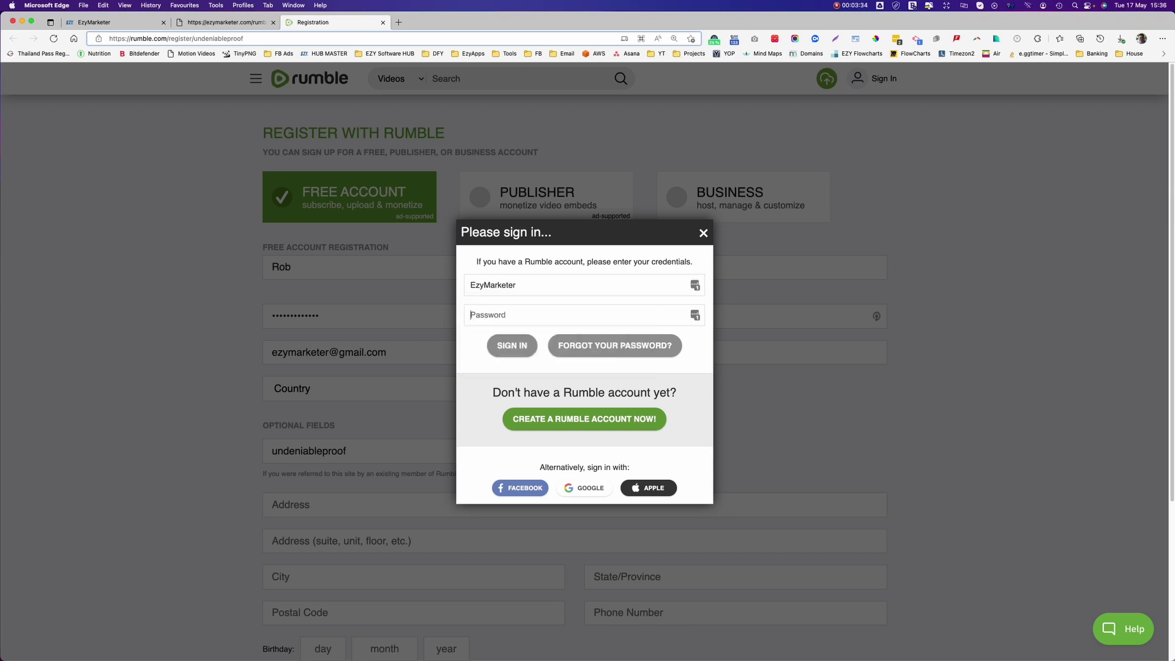
key("super+v")
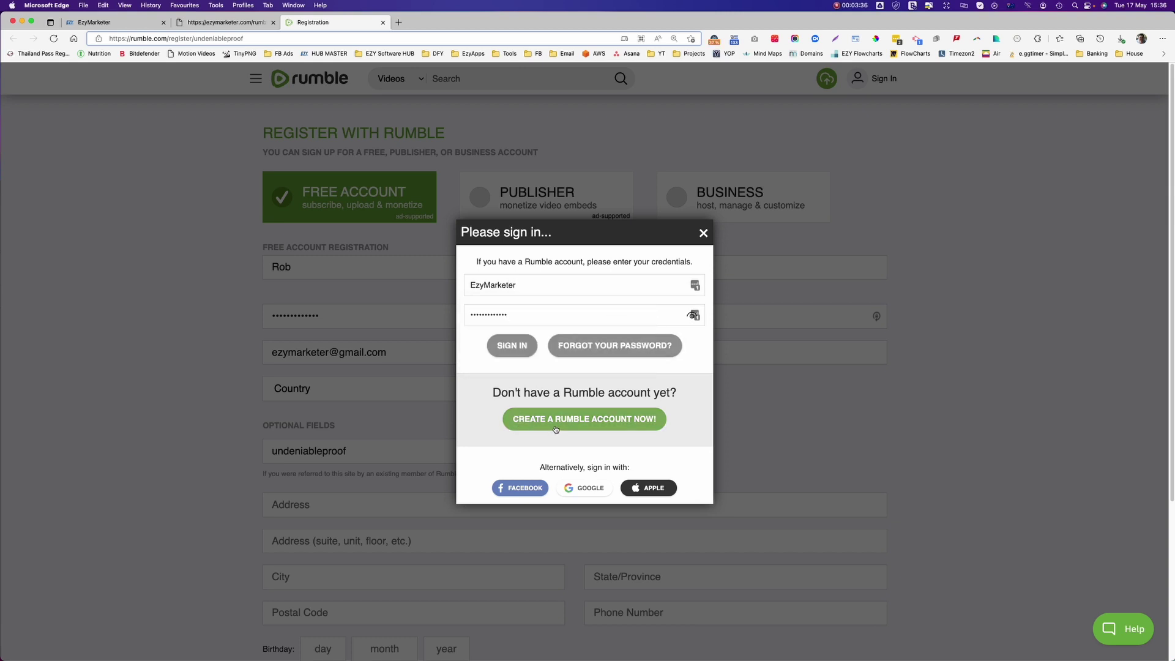
left_click(519, 346)
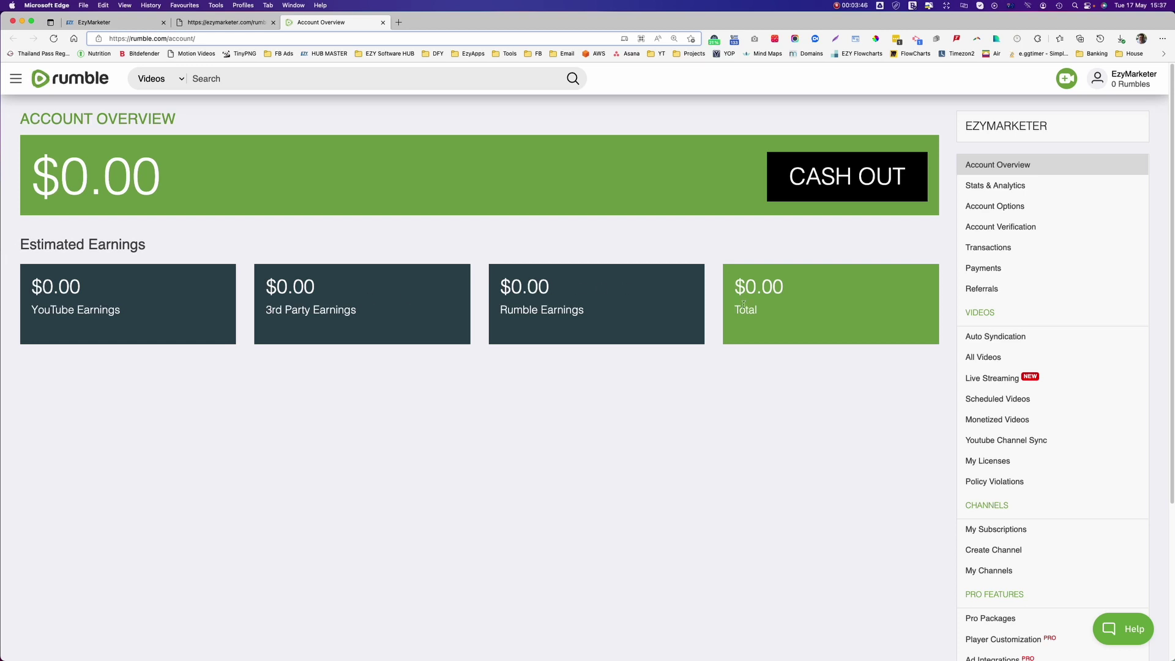
- Scroll the Account Overview page to view the $0.00 earnings breakdown
scroll(743, 304, "down", 1)
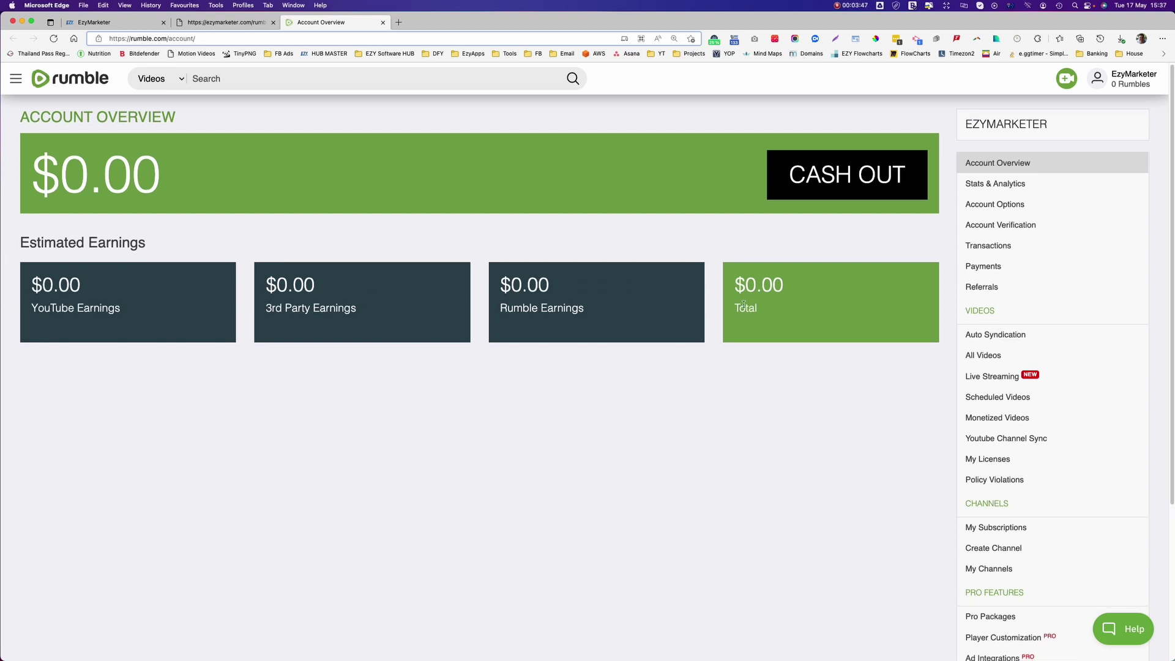
- Start uploading Rumble Vs YouTube_Optimised.mp4 through the Upload Video form
left_click(1066, 80)
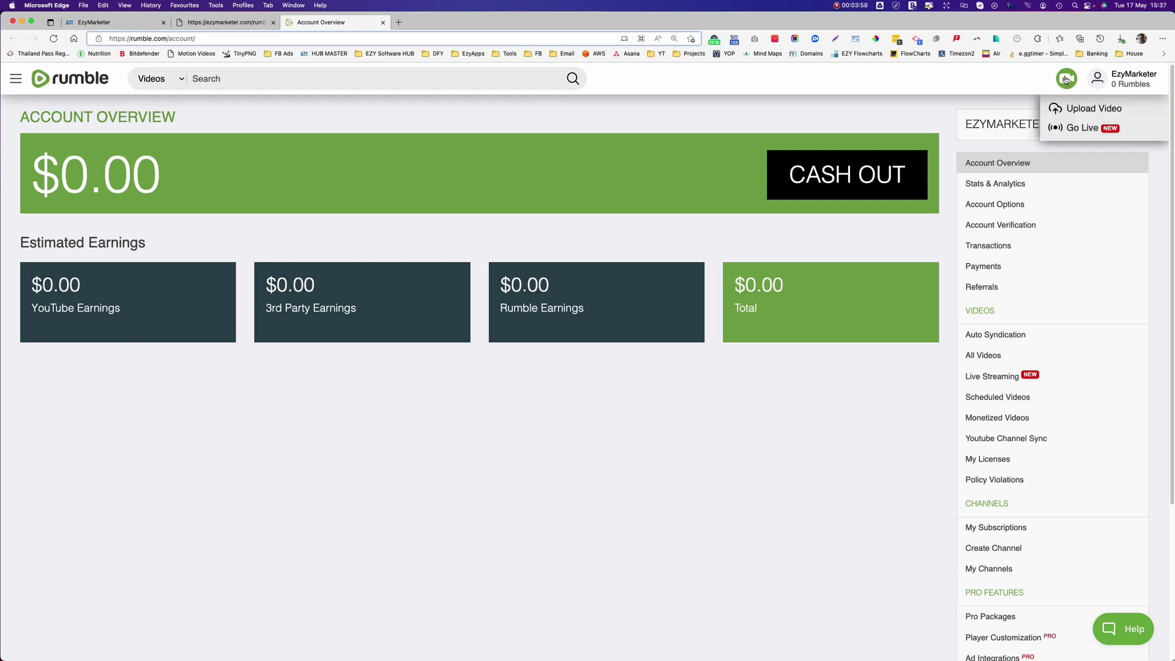
left_click(1084, 108)
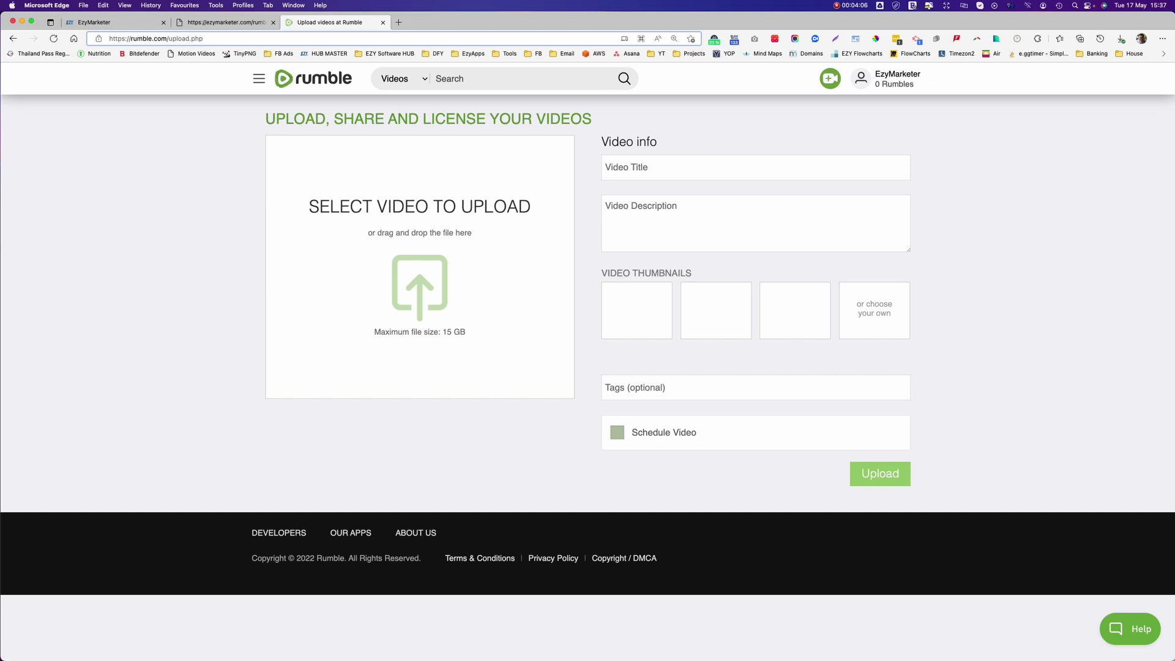
left_click_drag(71, 367, 429, 280)
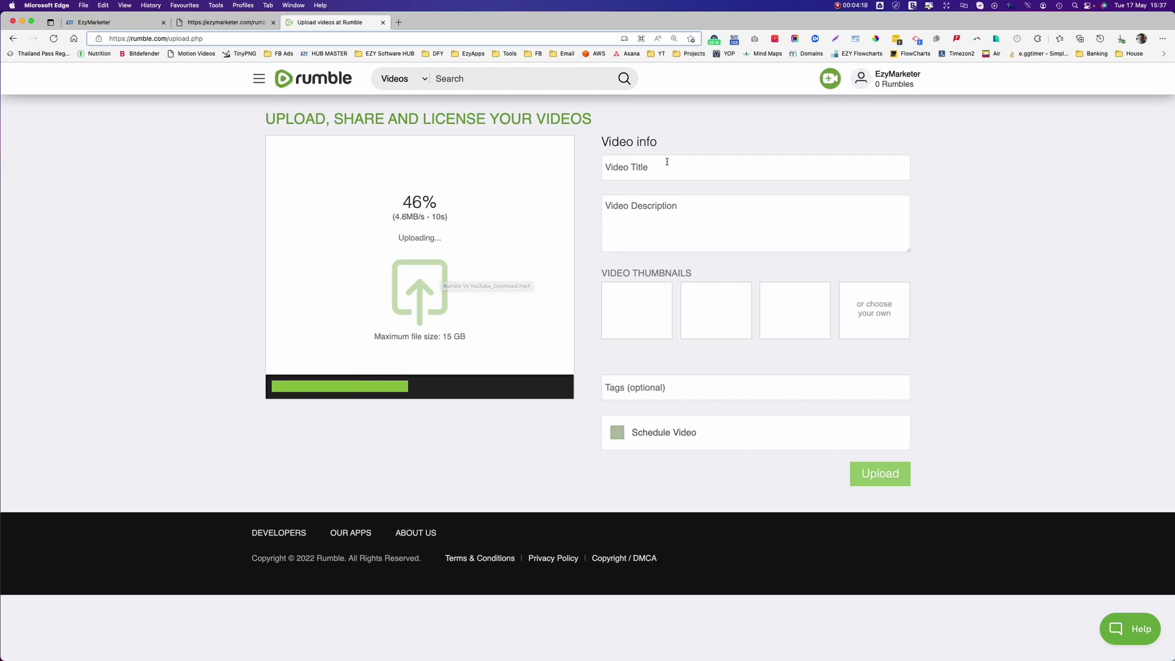
- Title the video 'How To Use Rumble Embed Codes On EzyMarketer'
left_click(667, 162)
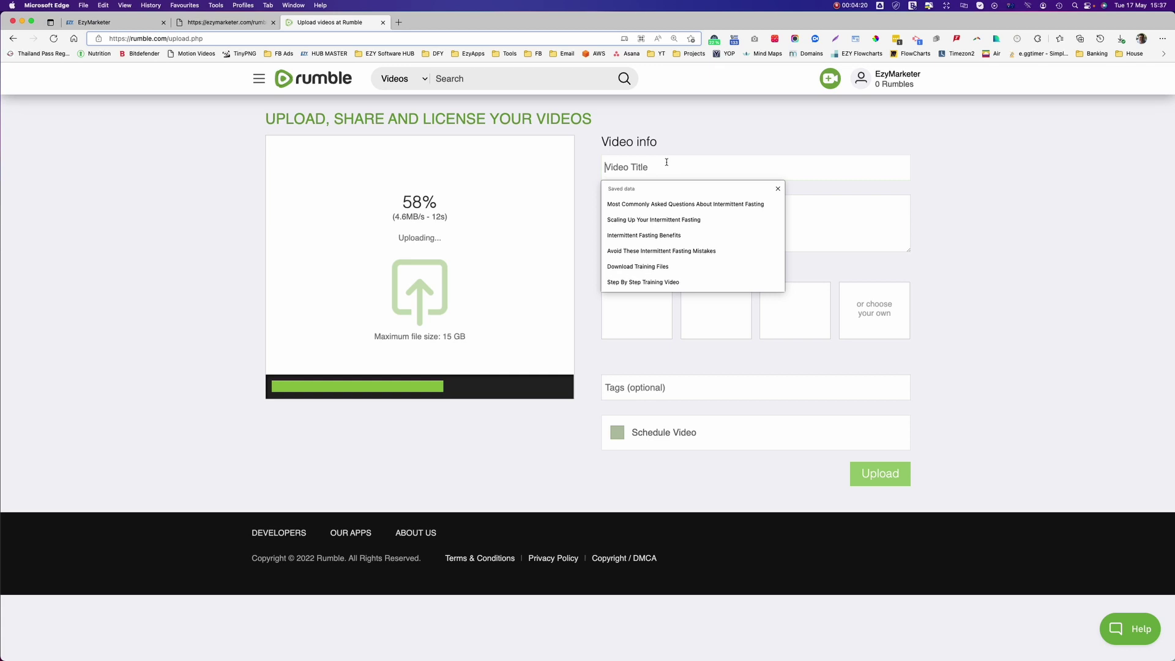
type("How To Use Ru")
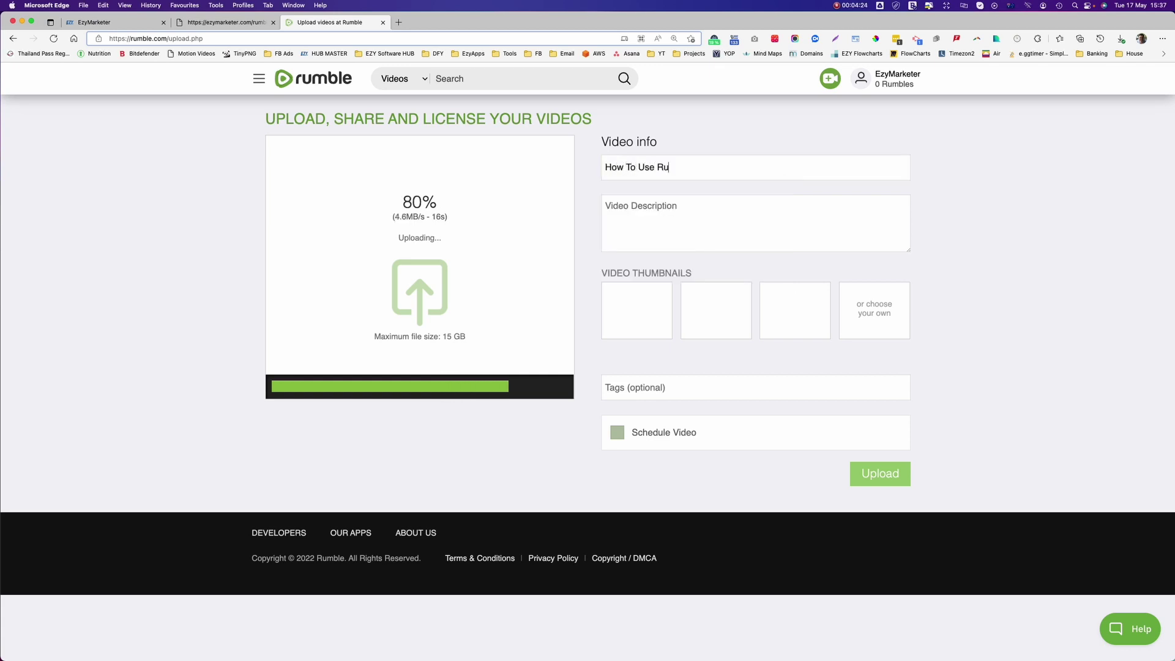
type("mble Embed Codes")
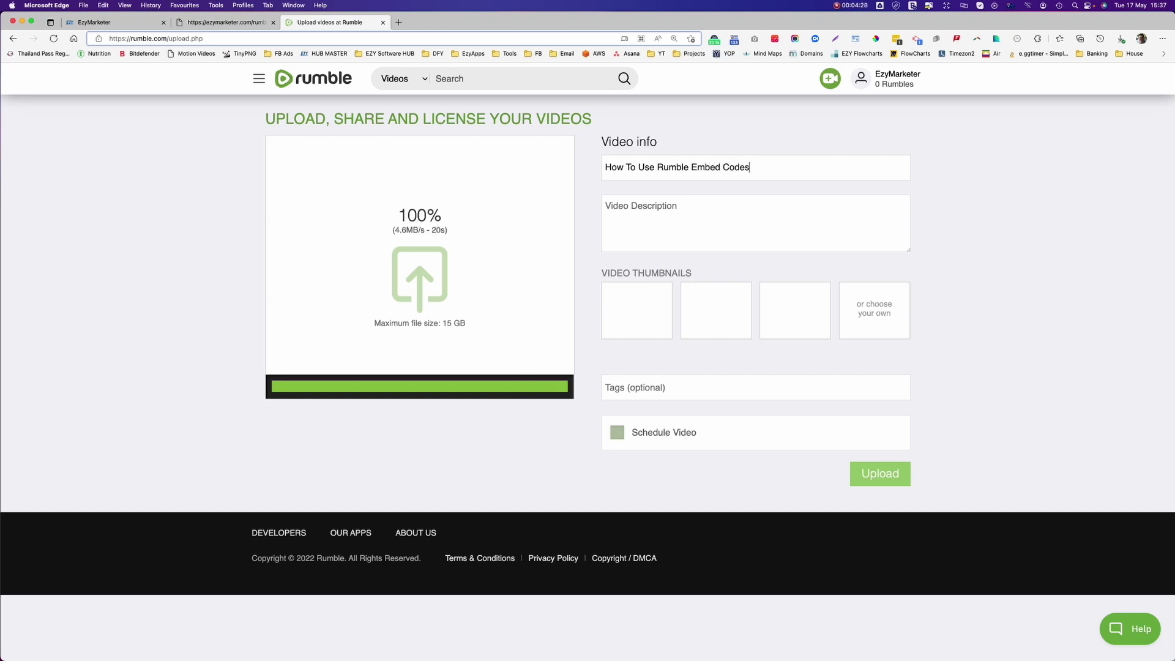
type("On EzyMa")
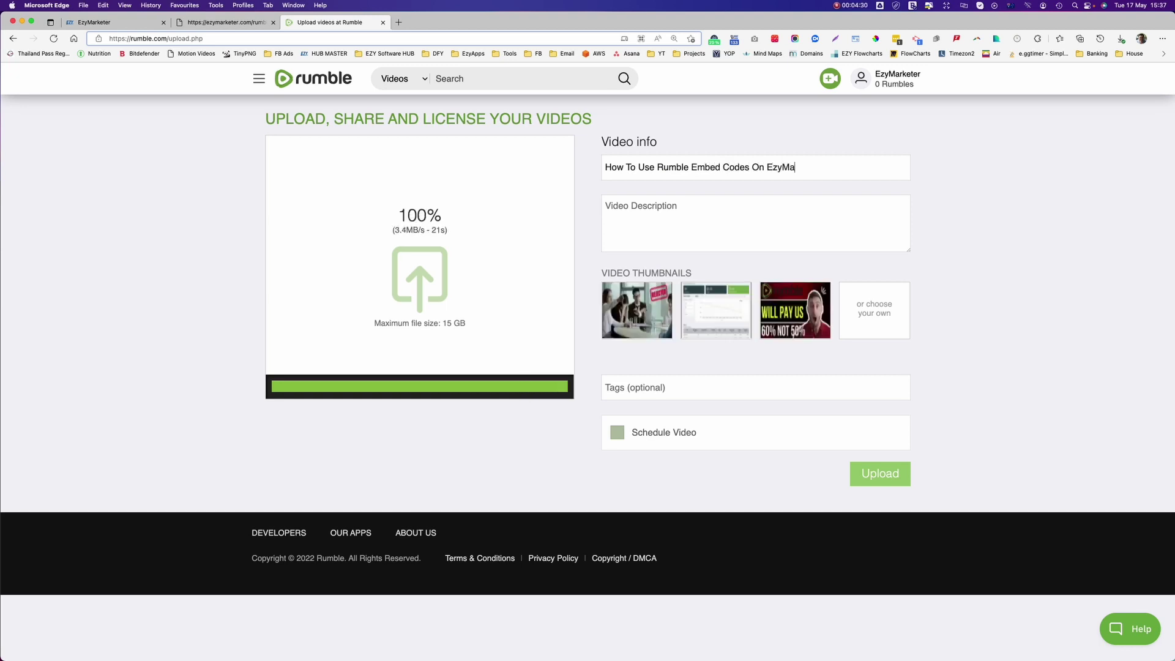
type("rketer")
- Write a description about using Rumble embed codes in EzyMarketer to display videos on your website
left_click(727, 214)
type("Want")
key("BackSpace")
key("BackSpace")
type("tch Rob Wilson utilize ")
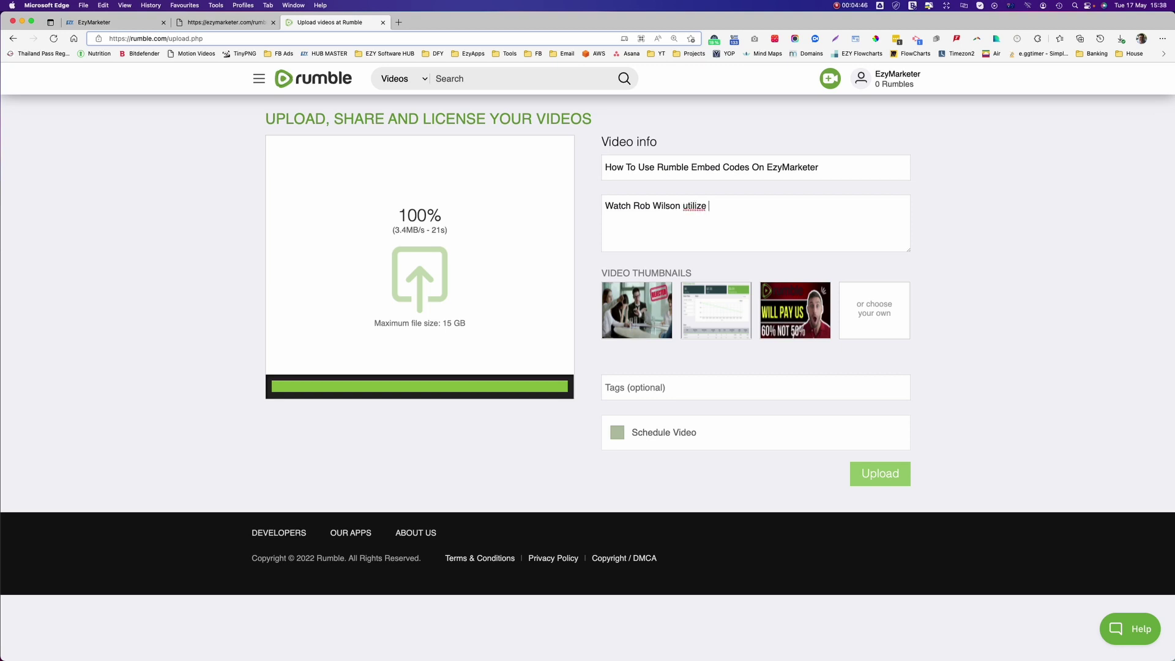
type("Rumbles Embed Codes in EzyM")
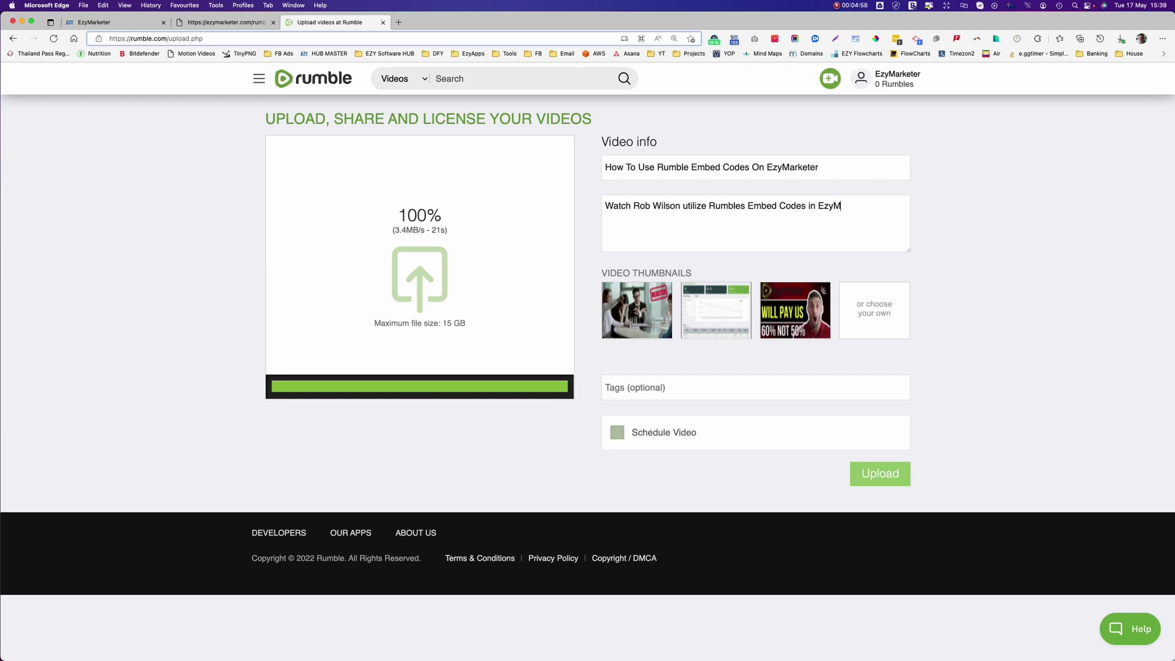
type("arketer so your videos will display o")
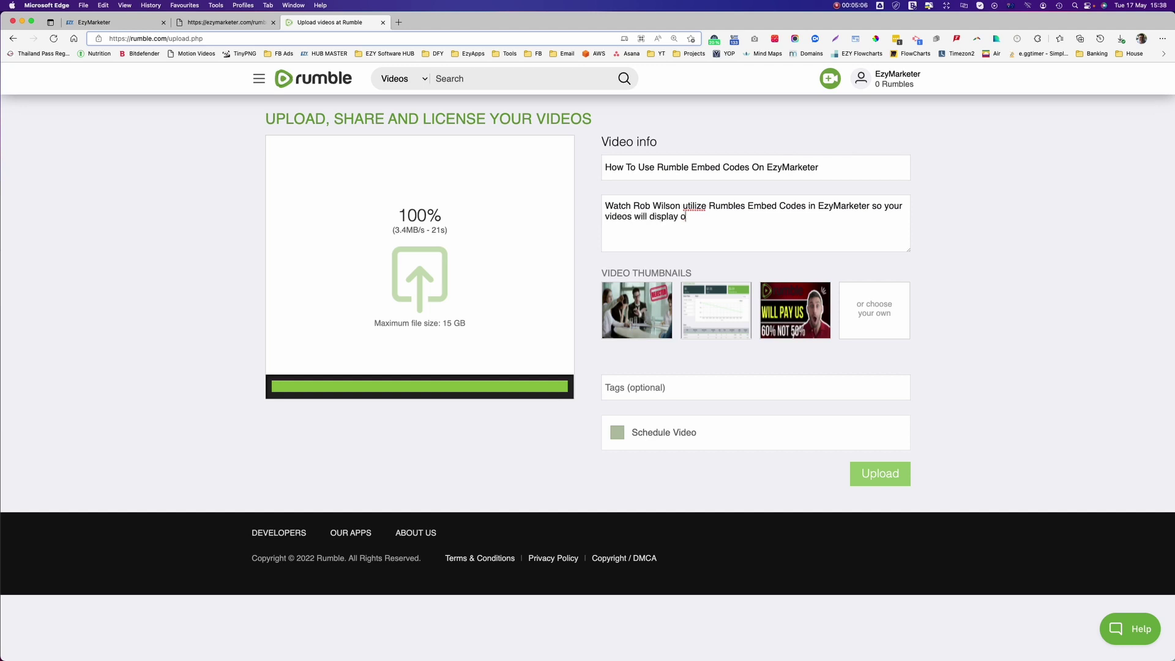
type("n your website")
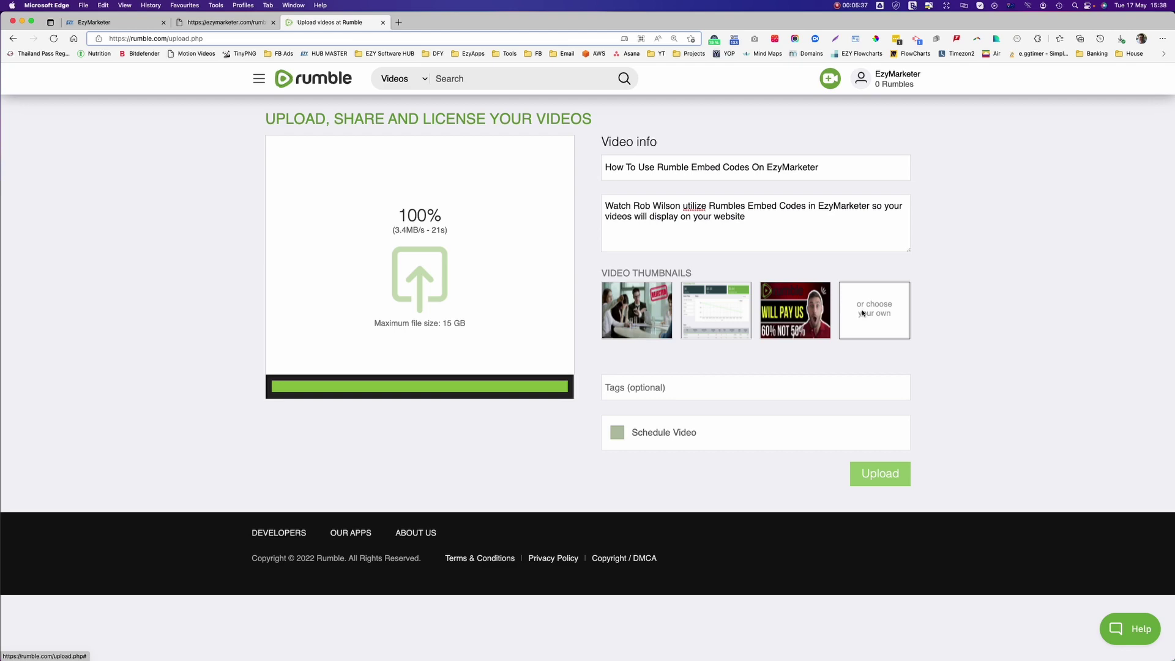
- Set Why Rumble_Thumbnail_720.png from Downloads as the video's custom thumbnail
left_click(862, 313)
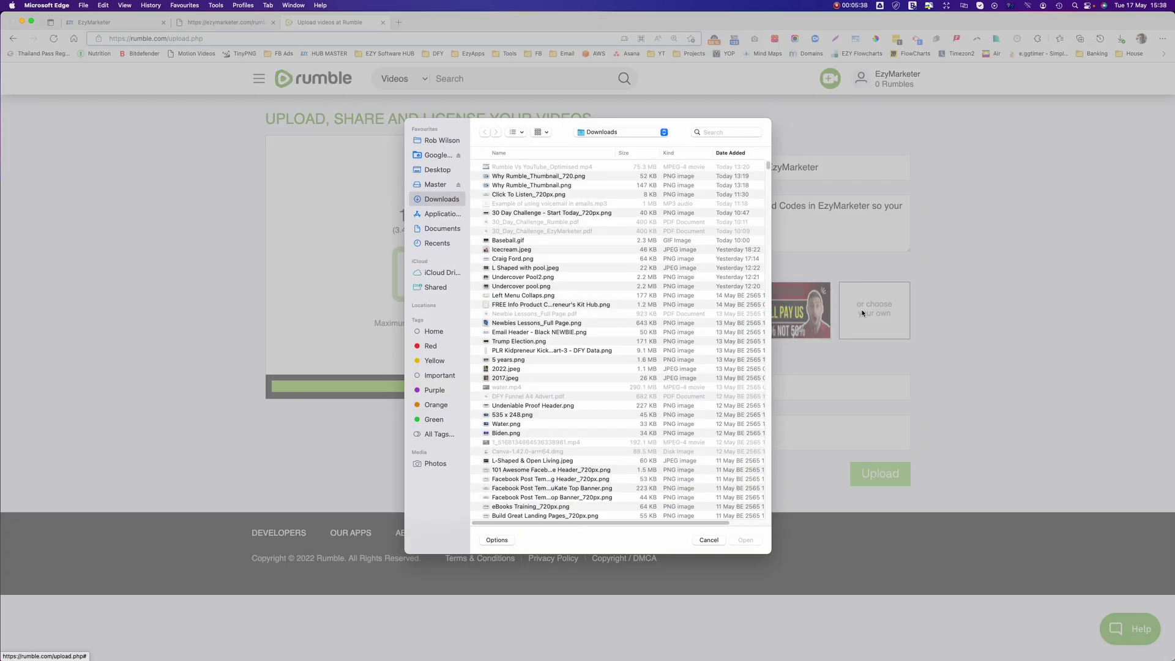
left_click(537, 177)
left_click(745, 540)
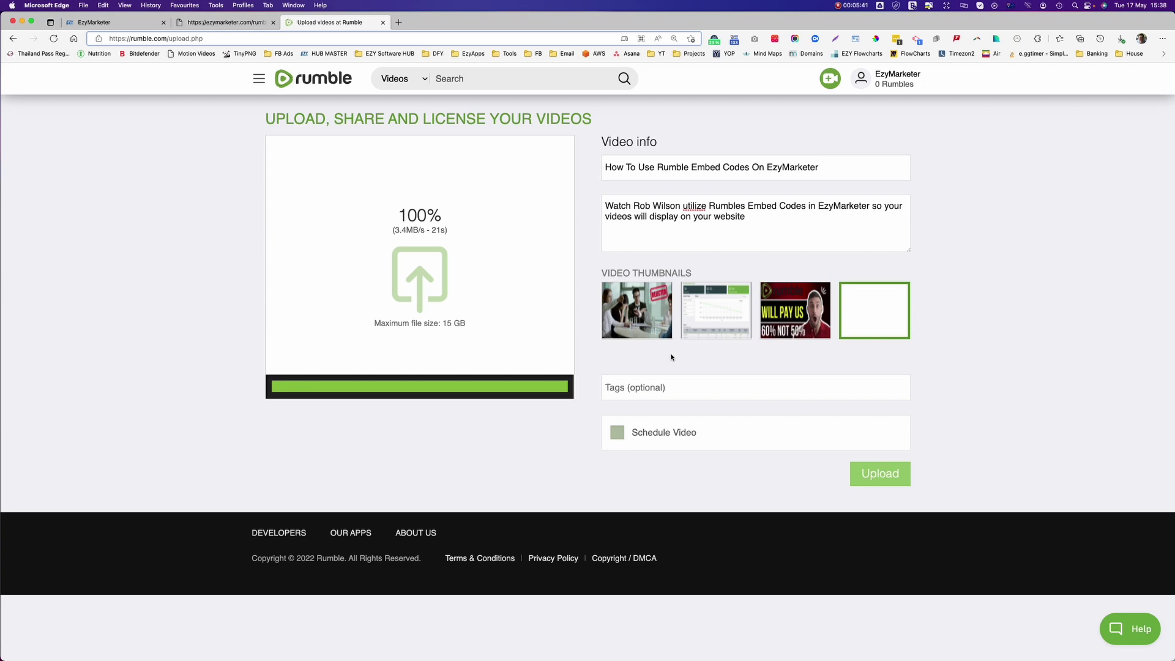
left_click(875, 306)
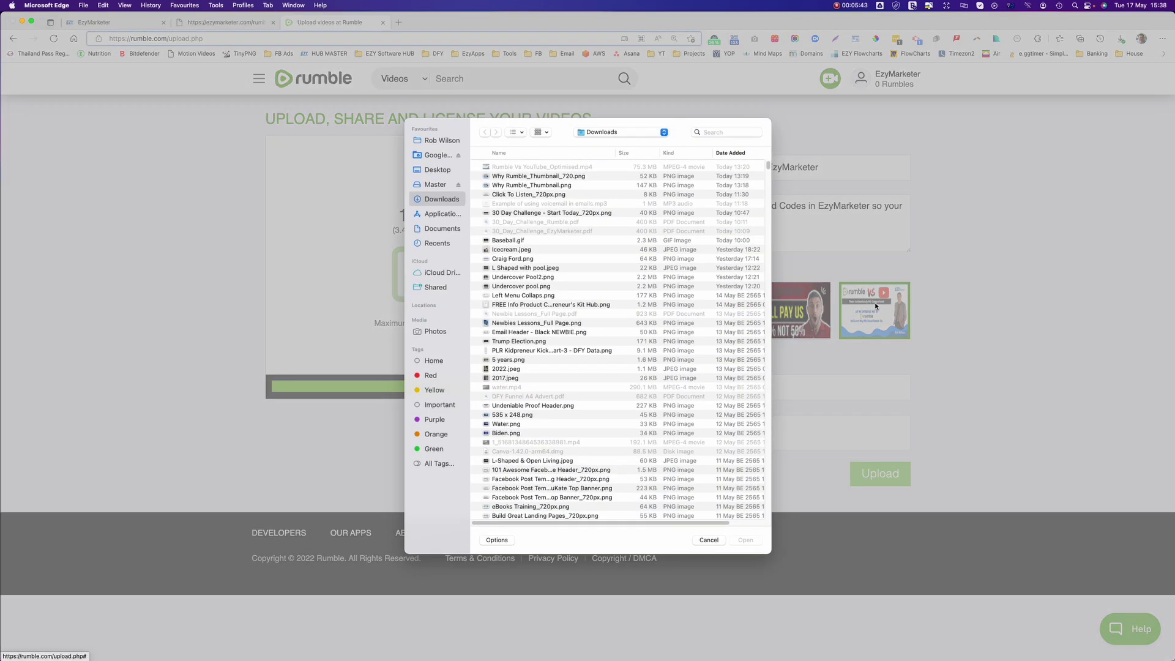
left_click(709, 540)
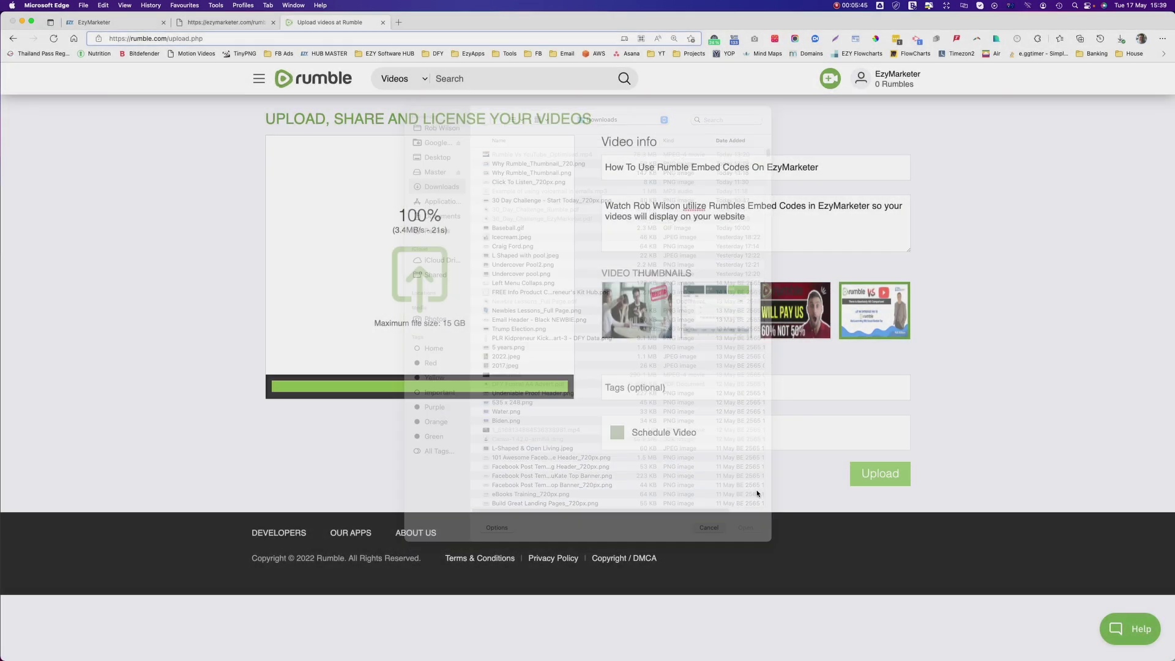
left_click(868, 312)
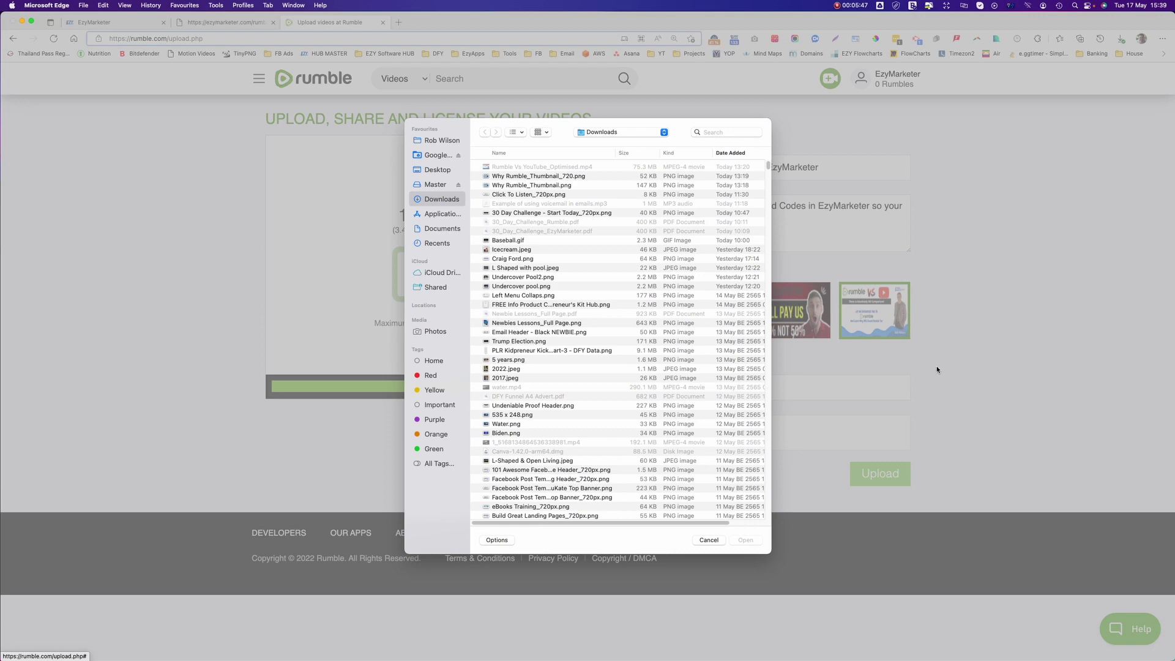
left_click(709, 540)
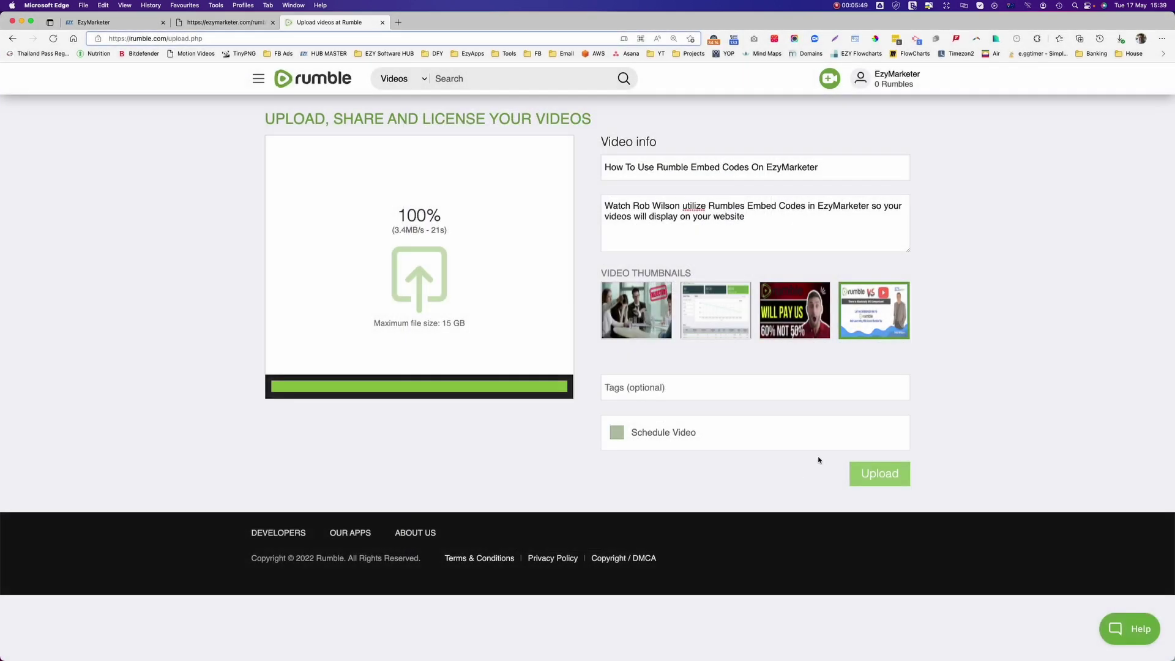
- Add tags EzyMarketer, Embed Codes, Rumble Embed Code, Rumble vs YouTube, embedding videos on websites
left_click(687, 387)
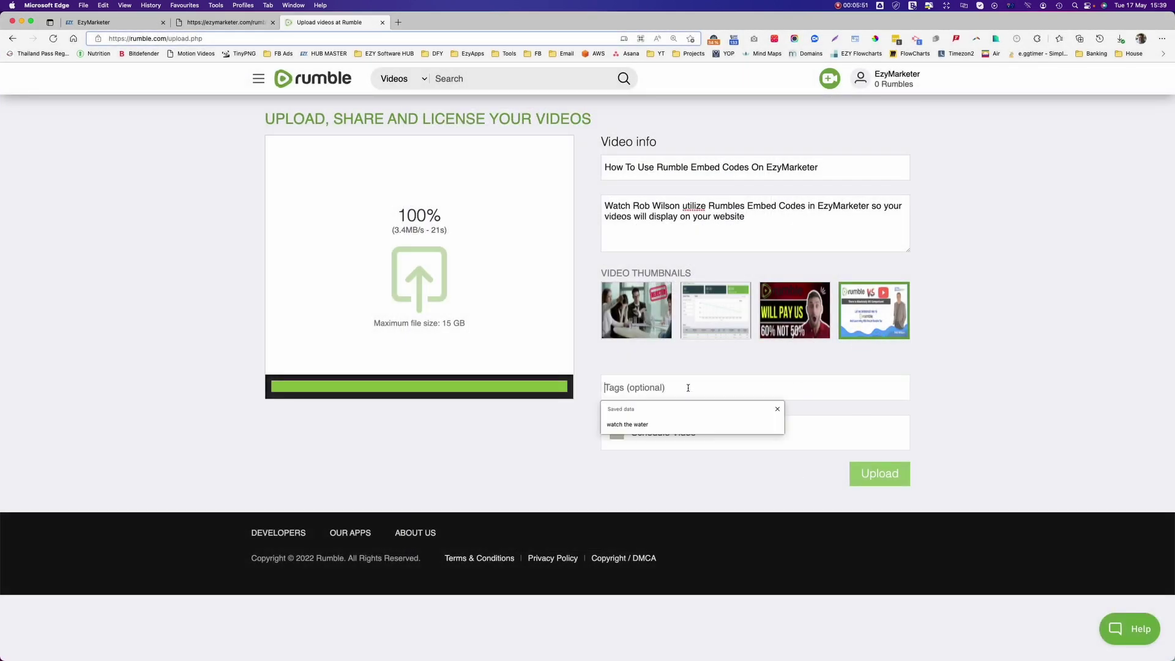
type("Ezy")
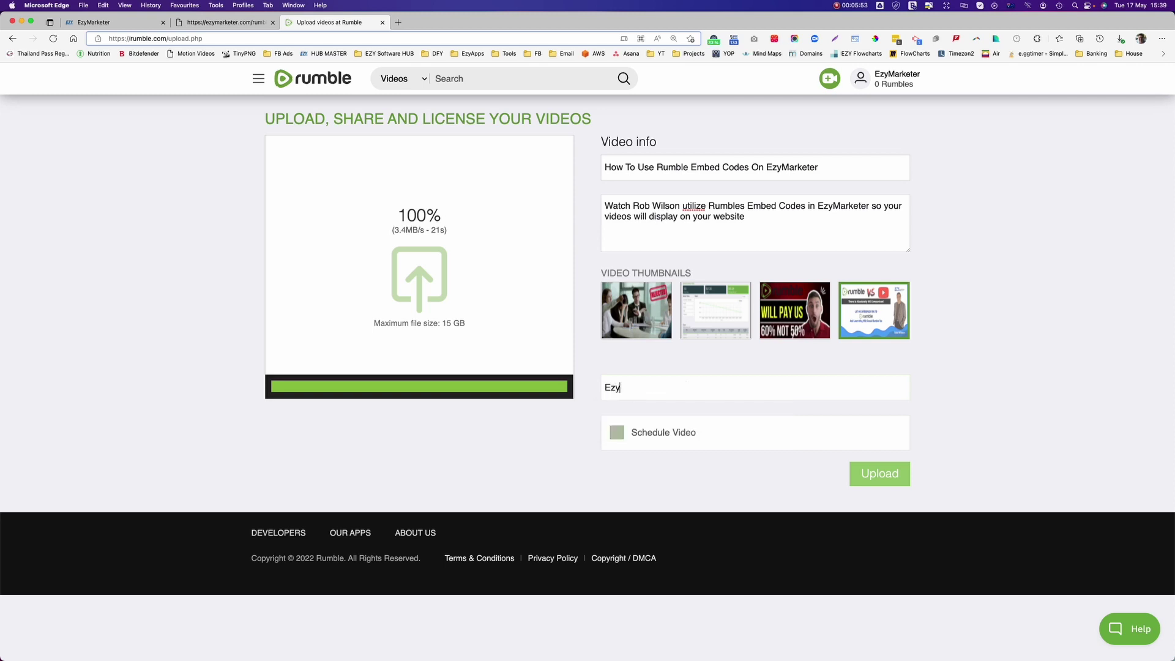
type("Marketer, Embed Codes, Rum")
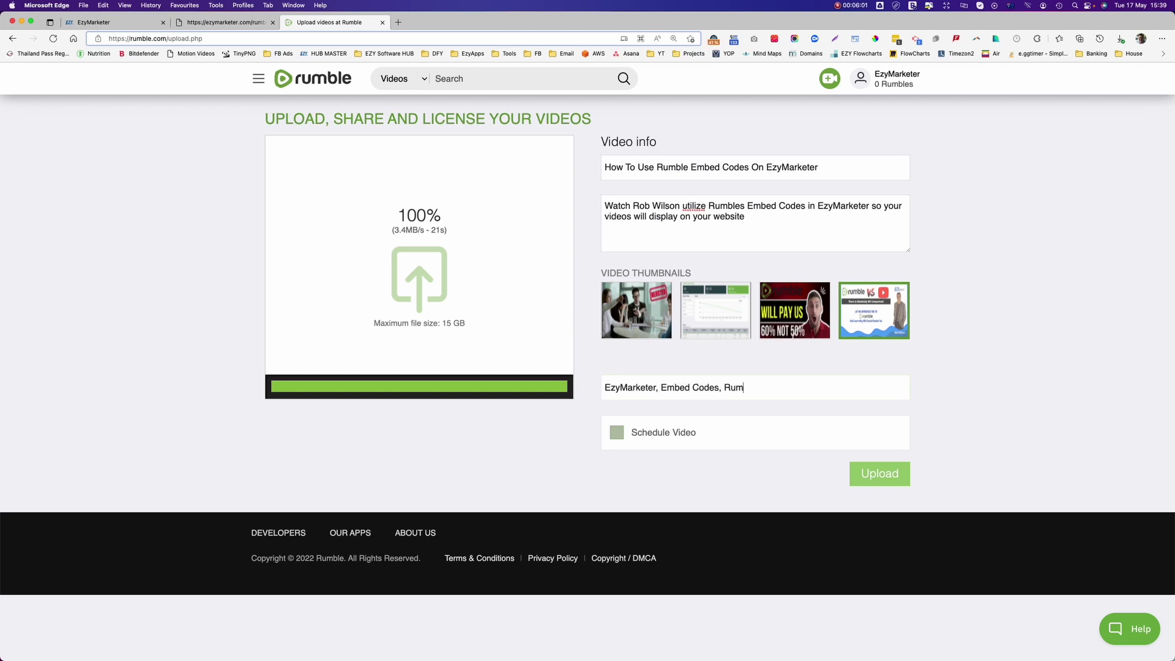
type("ble Embed Code, Rumble vs You")
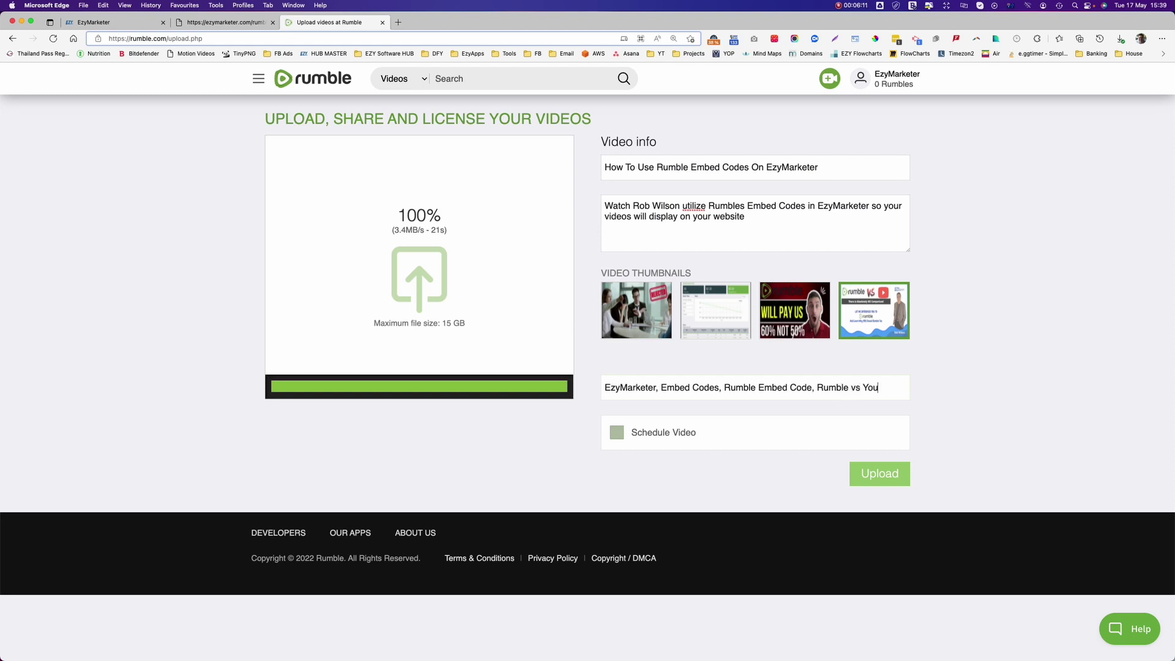
type("Tube, embedd")
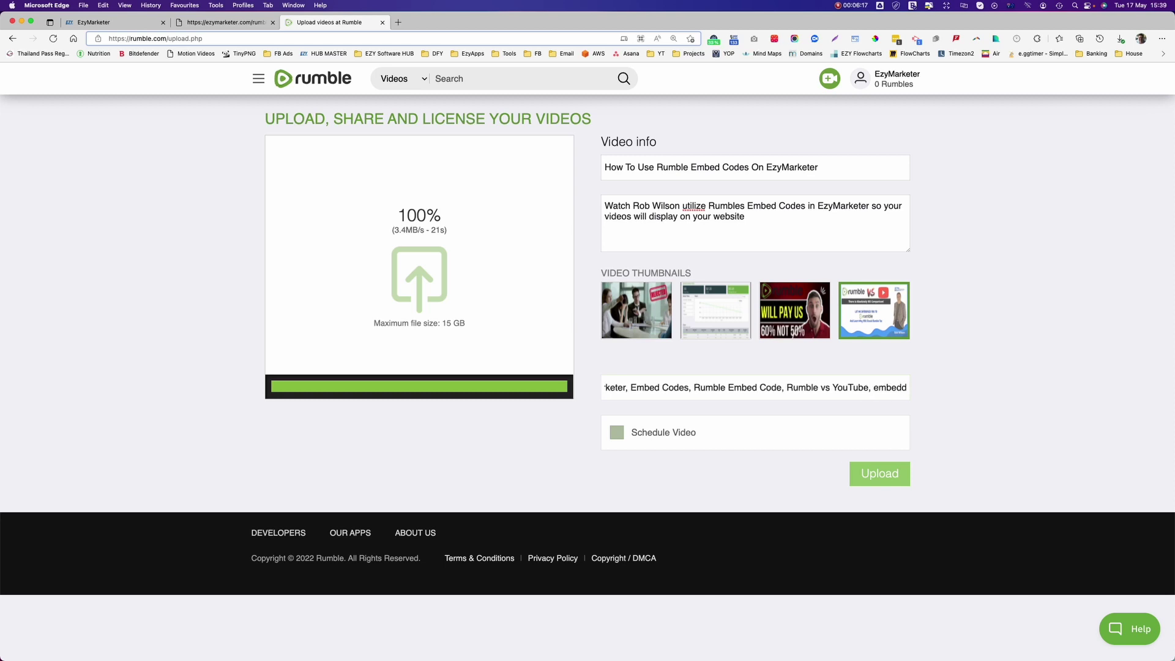
key("BackSpace")
type("ing videos")
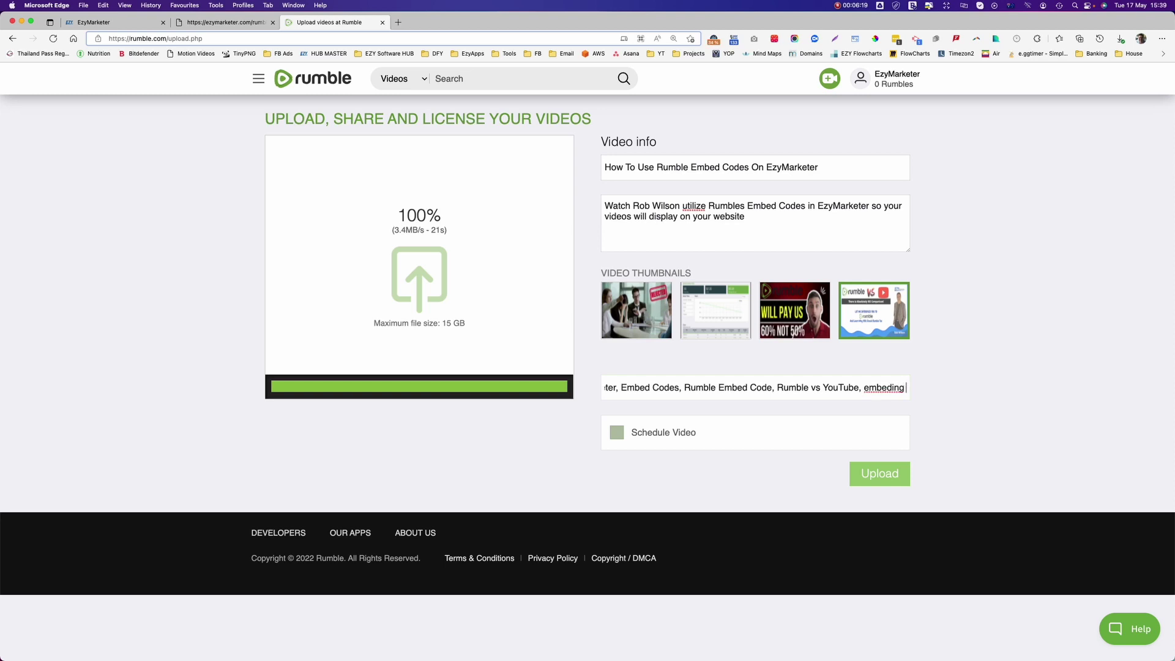
type(" on")
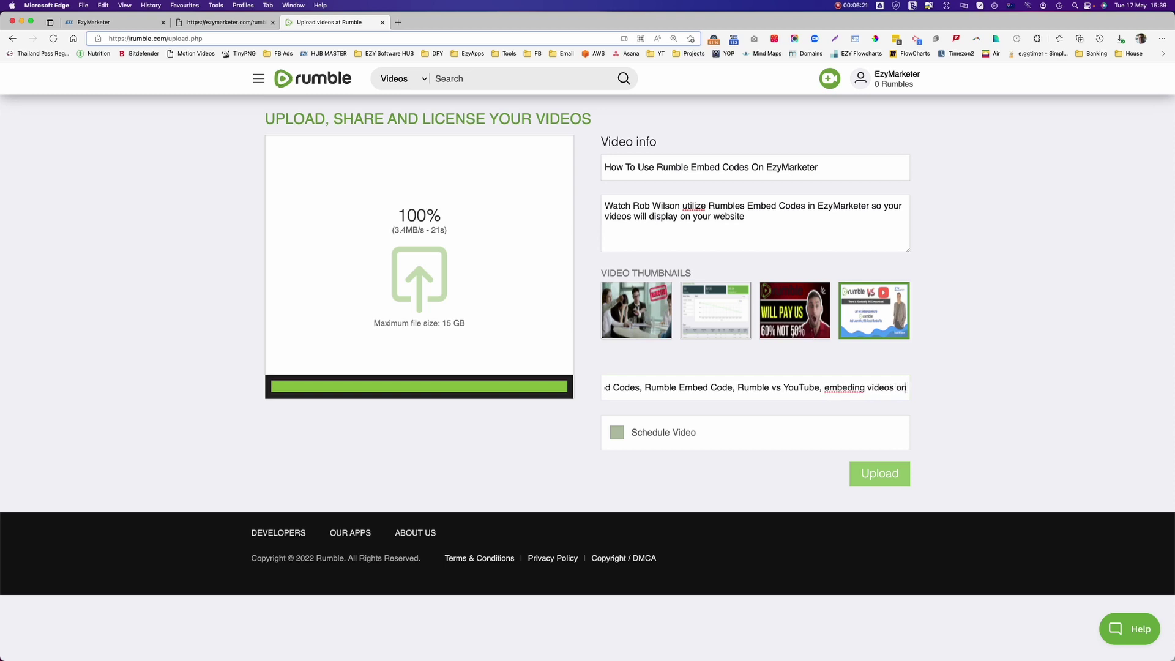
type(" websites")
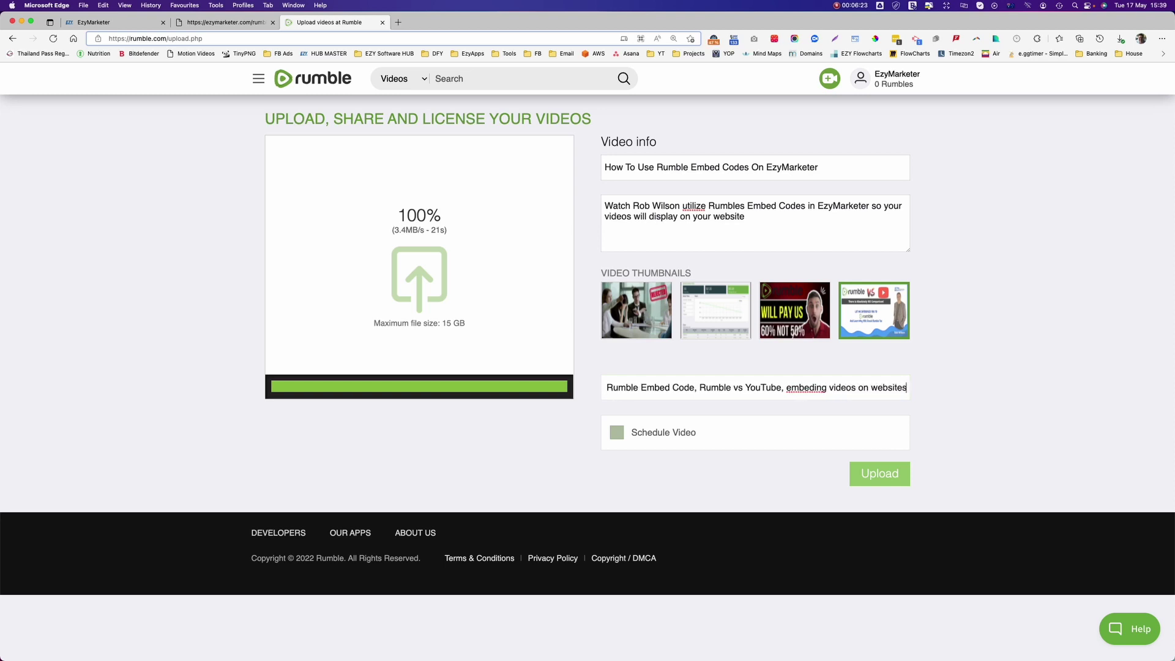
left_click(813, 387)
type("d")
- Tick Schedule Video, then untick it so the video publishes immediately
left_click(616, 435)
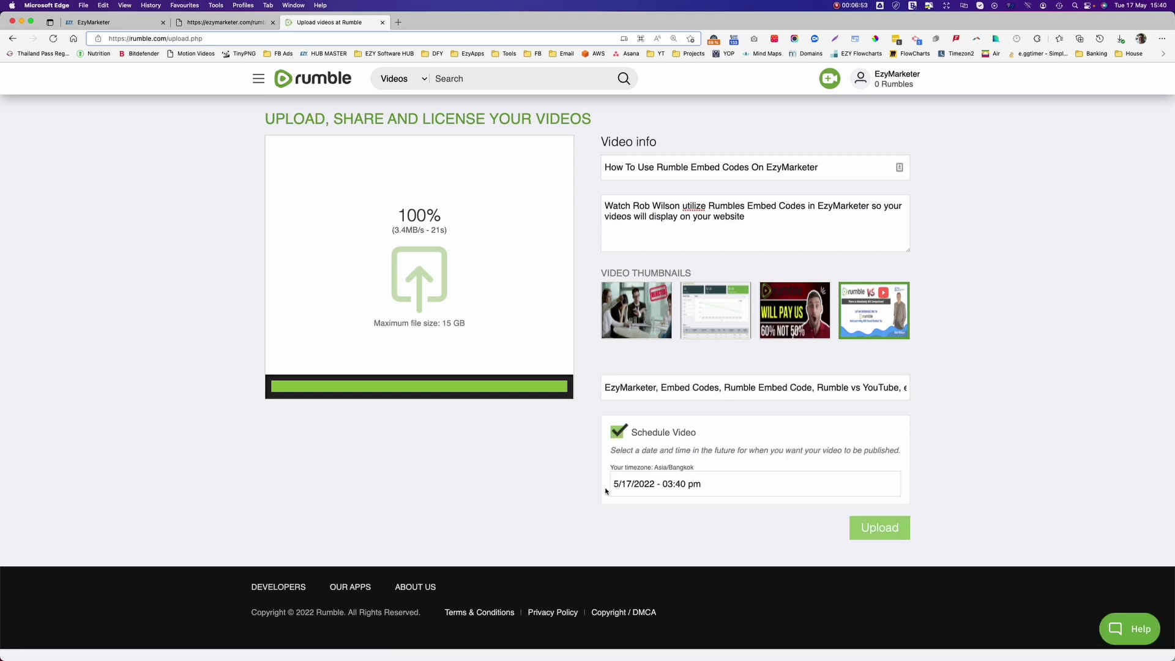
left_click(618, 432)
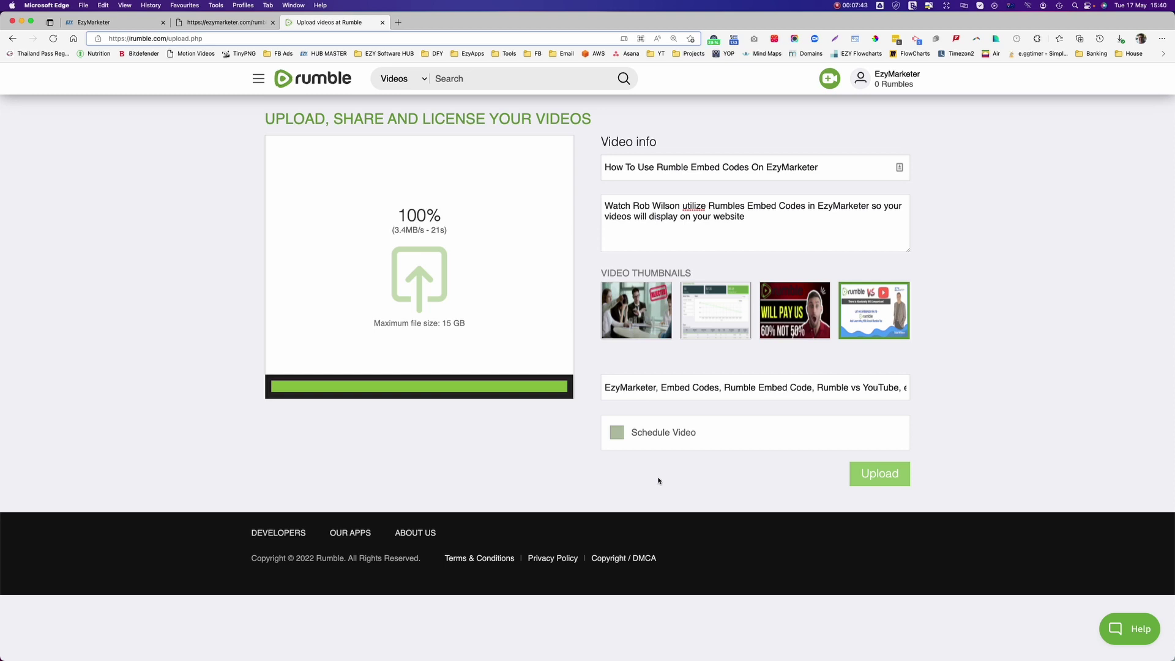
- Upload the video details and pick the Video Management (exclusive) licence
left_click(875, 476)
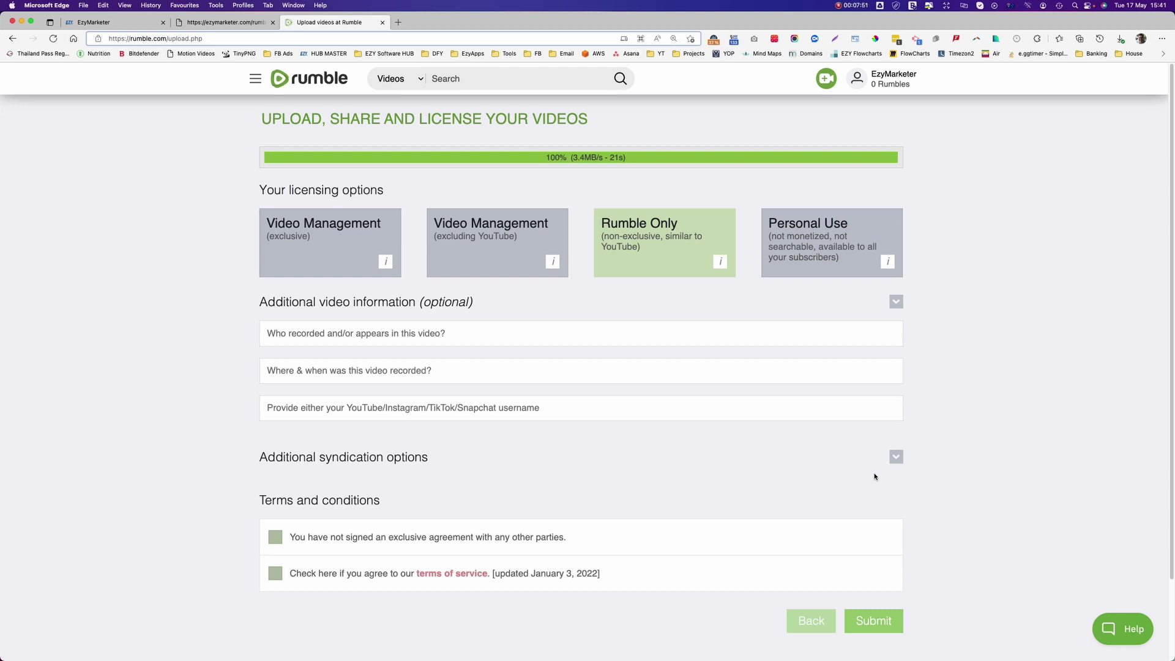
left_click(560, 335)
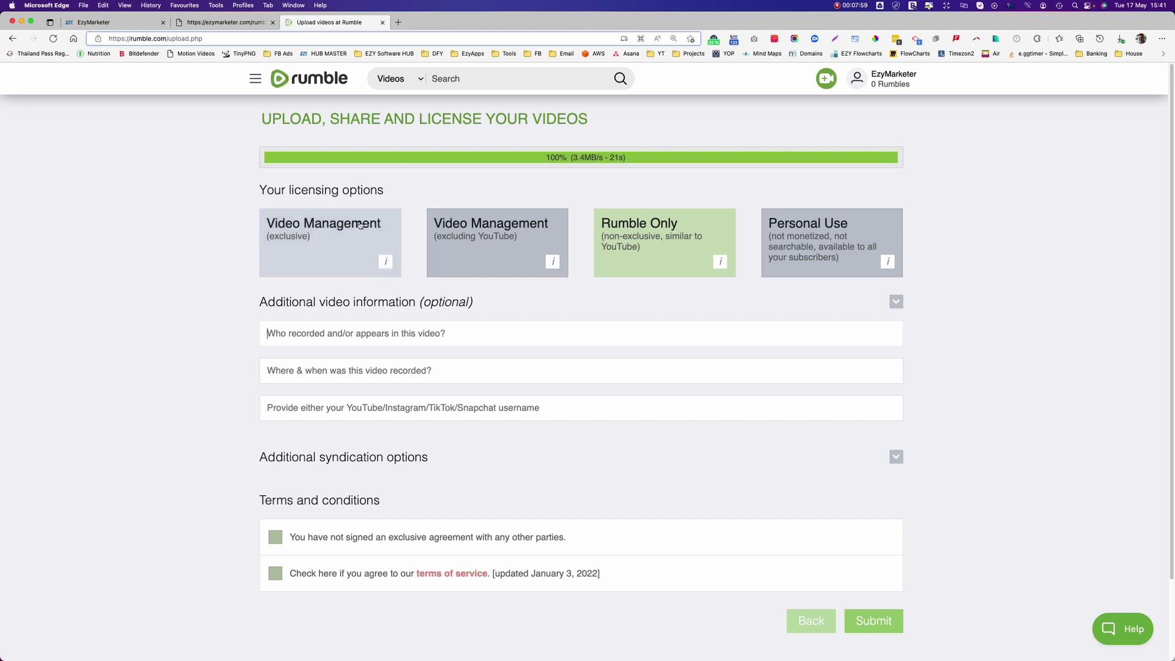
left_click(330, 245)
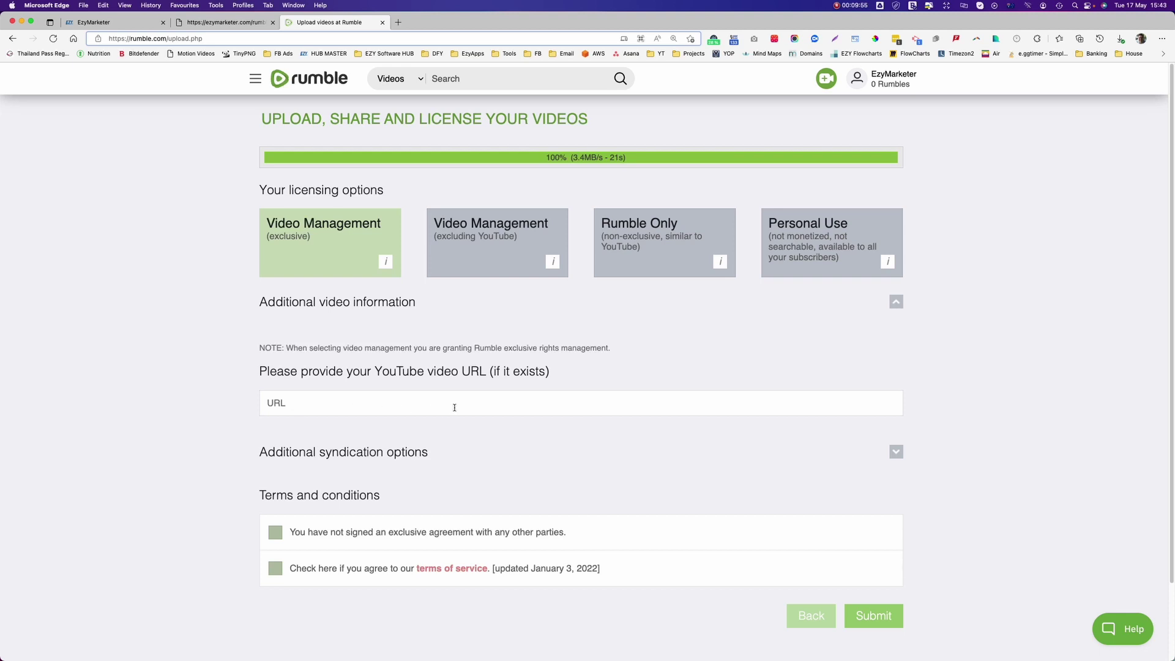
- Tick the no-exclusive-agreement and terms-of-service boxes and submit the upload
scroll(454, 407, "down", 1)
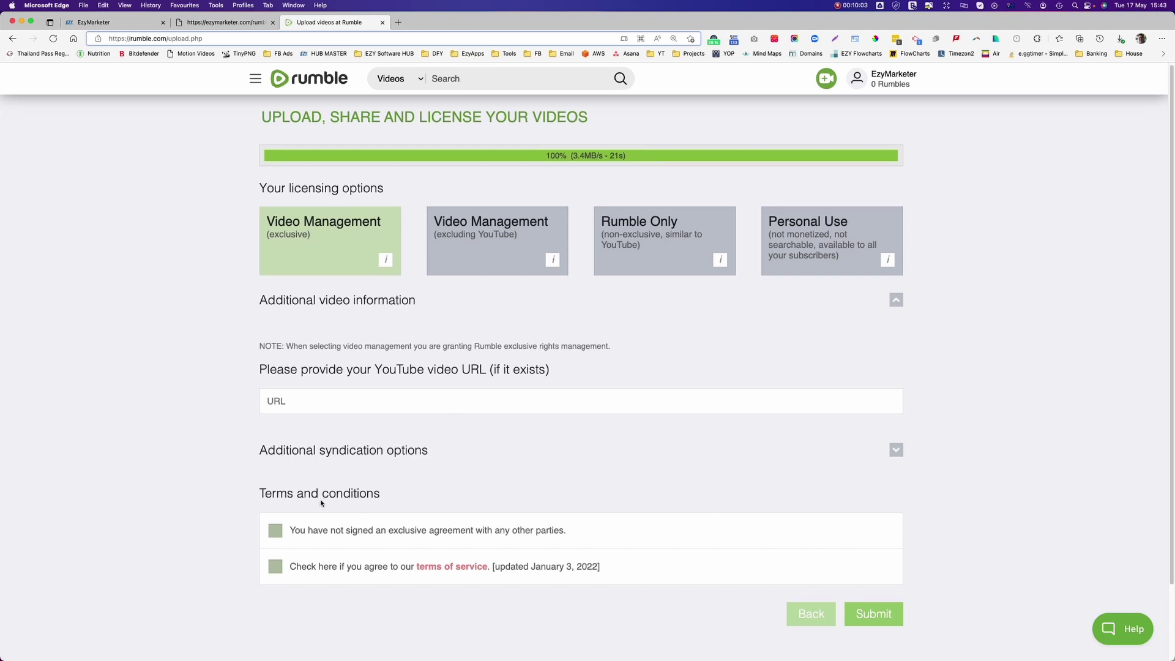
left_click(275, 530)
left_click(275, 567)
left_click(872, 614)
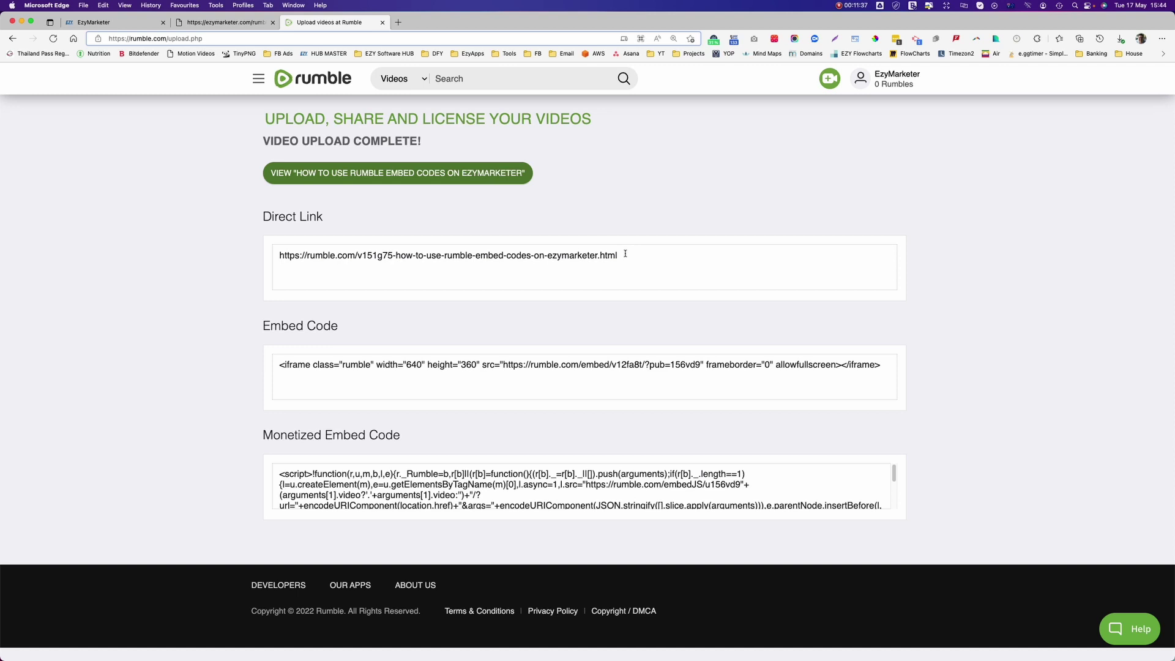
- Load the video's Direct Link in a new tab to view its page, still processing at 43%
left_click_drag(624, 253, 323, 256)
triple_click(270, 257)
key("super+c")
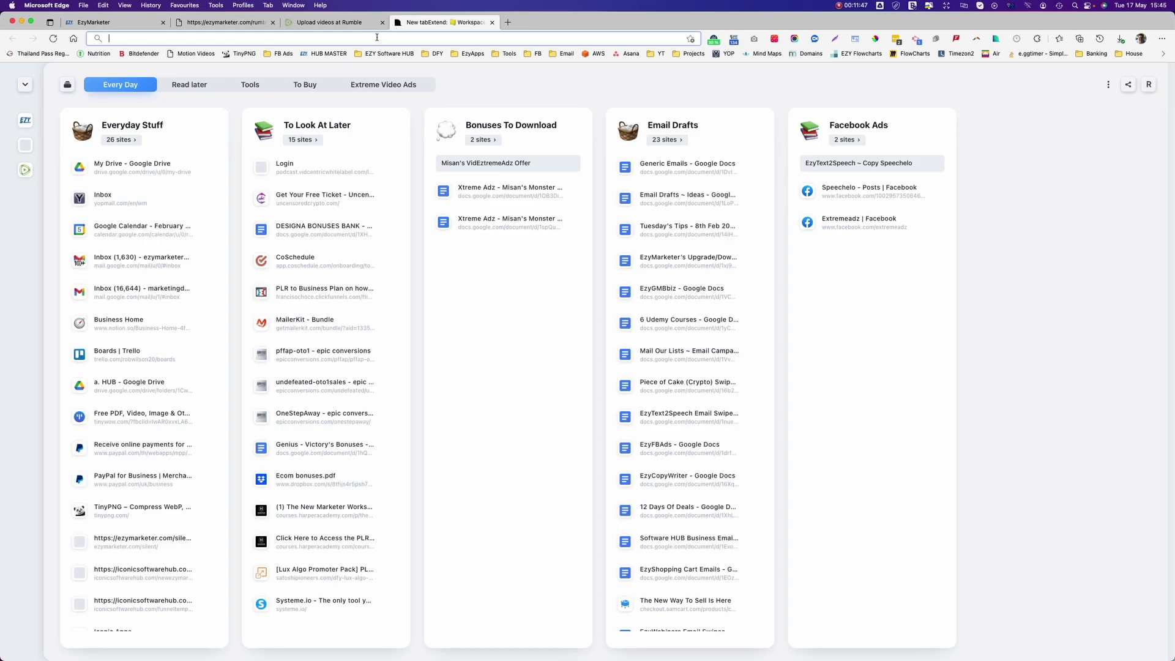
key("super+v")
key("Return")
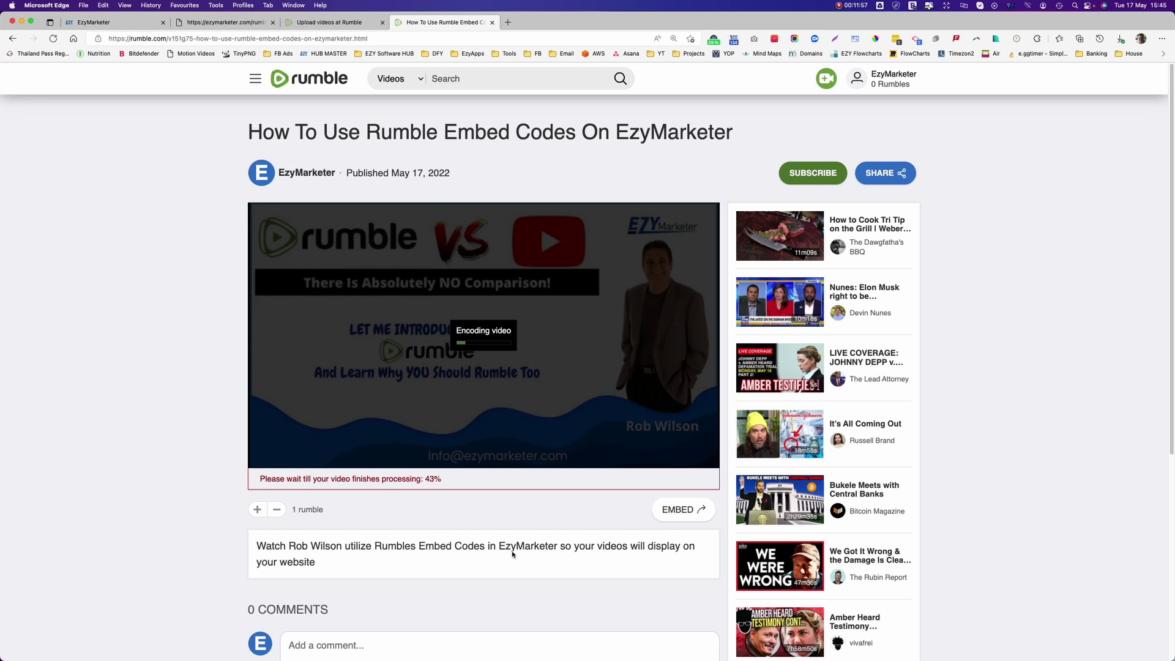
scroll(513, 554, "down", 2)
scroll(513, 554, "up", 2)
- Close the video page, select the entire Monetized Embed Code, and return to the EzyMarketer editor
left_click(492, 22)
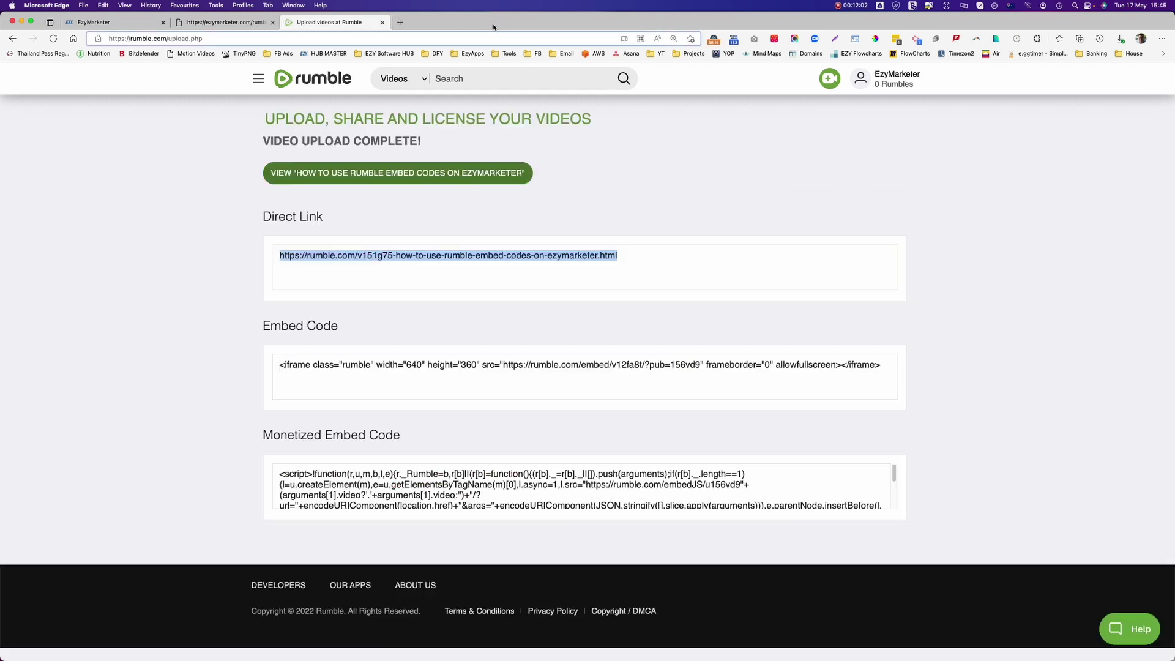
left_click(440, 365)
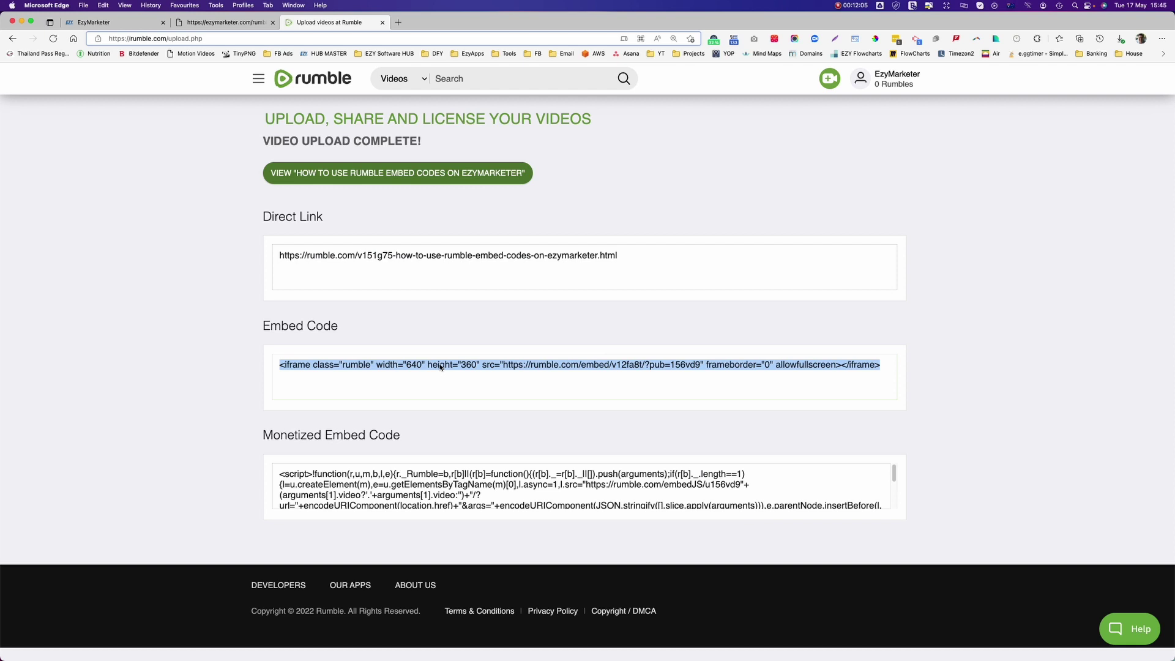
left_click(632, 505)
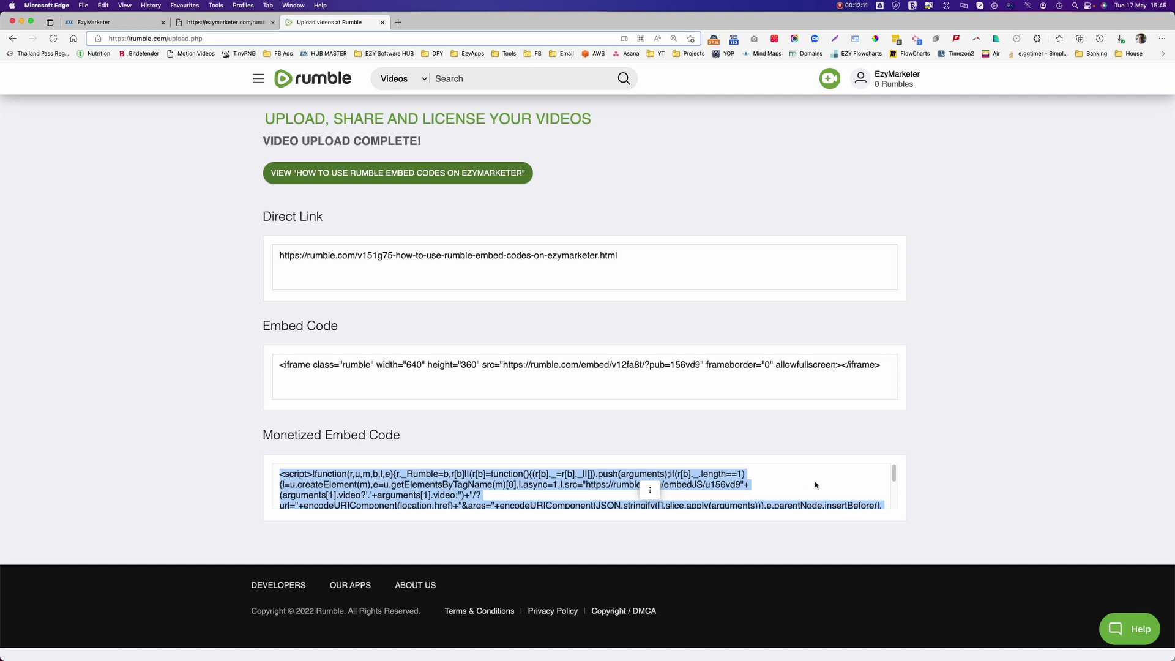
left_click(622, 490)
triple_click(622, 490)
left_click(96, 24)
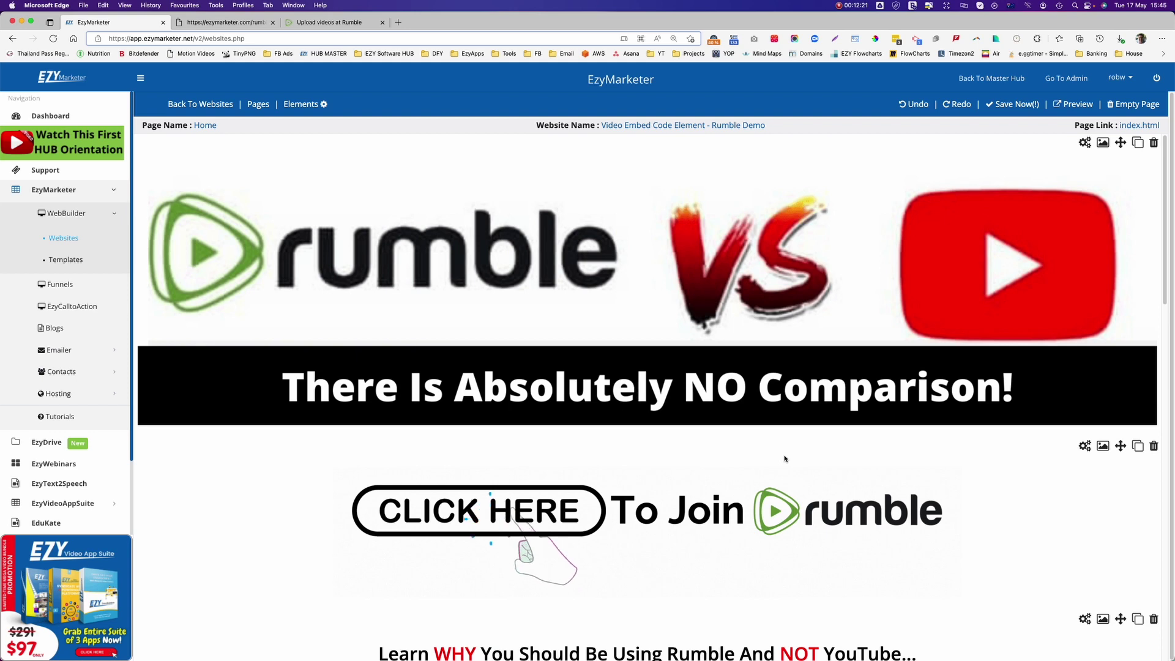
- Switch the Home page video element to the pasted Rumble embed code, apply it, and save
scroll(969, 405, "down", 5)
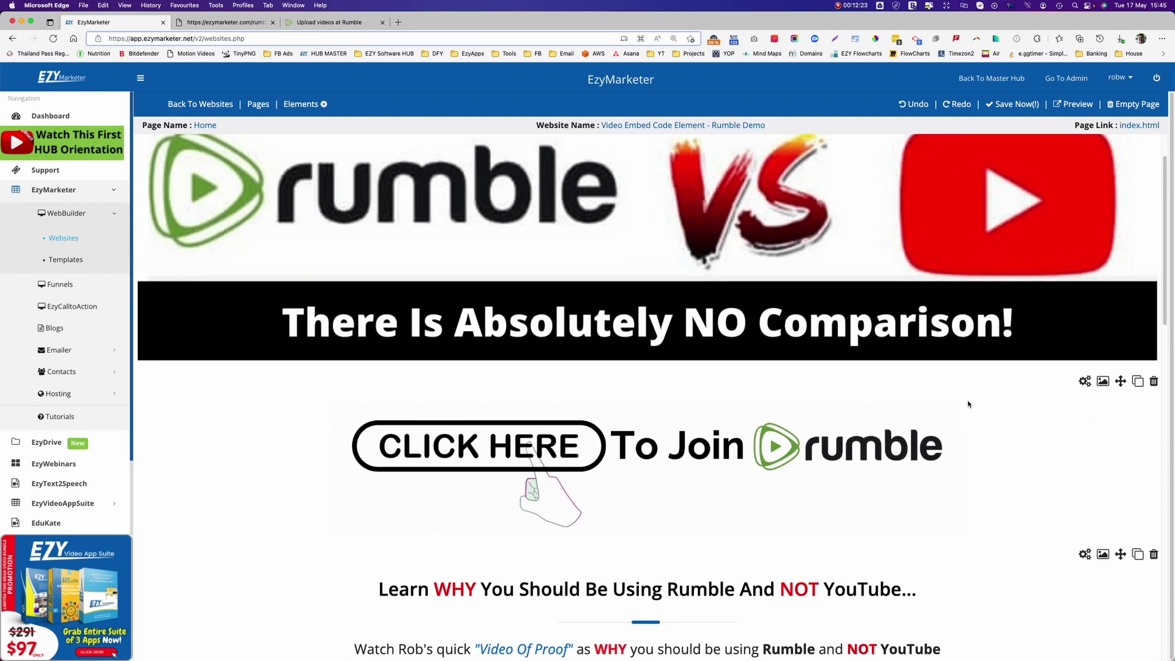
scroll(954, 390, "down", 5)
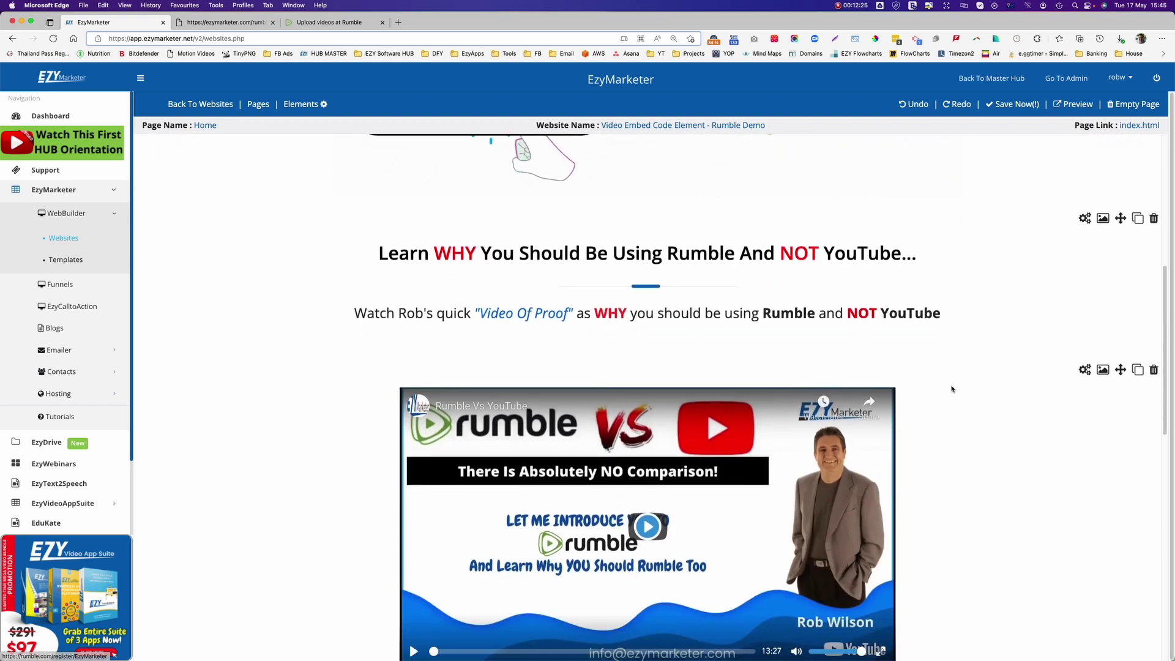
scroll(952, 388, "down", 4)
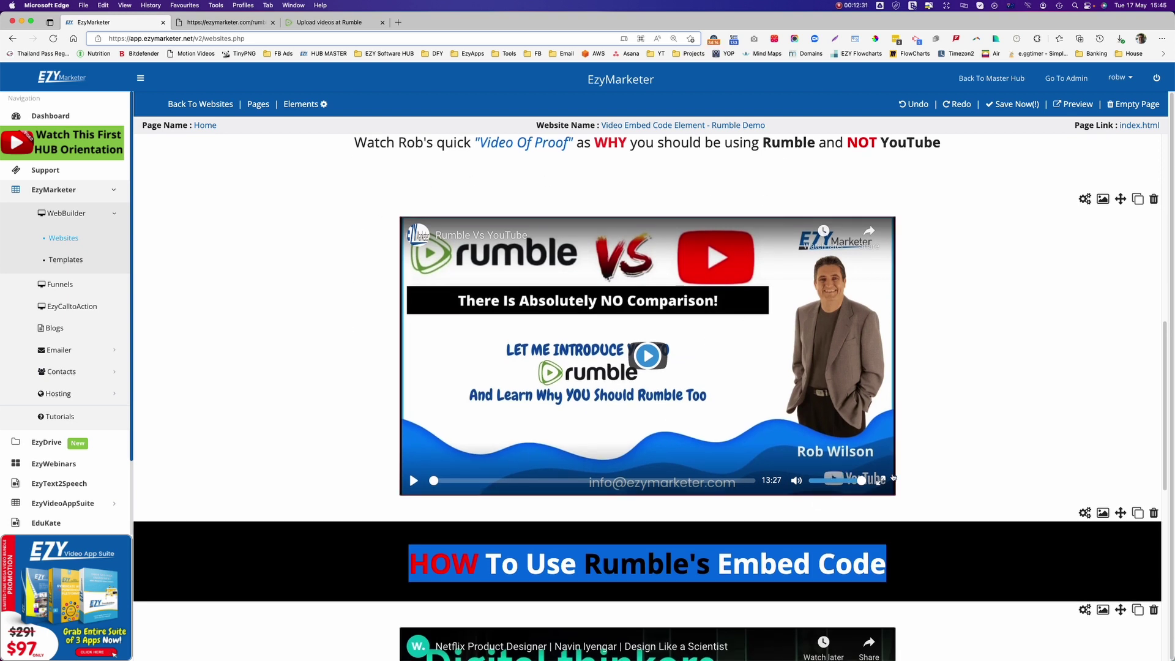
left_click(663, 413)
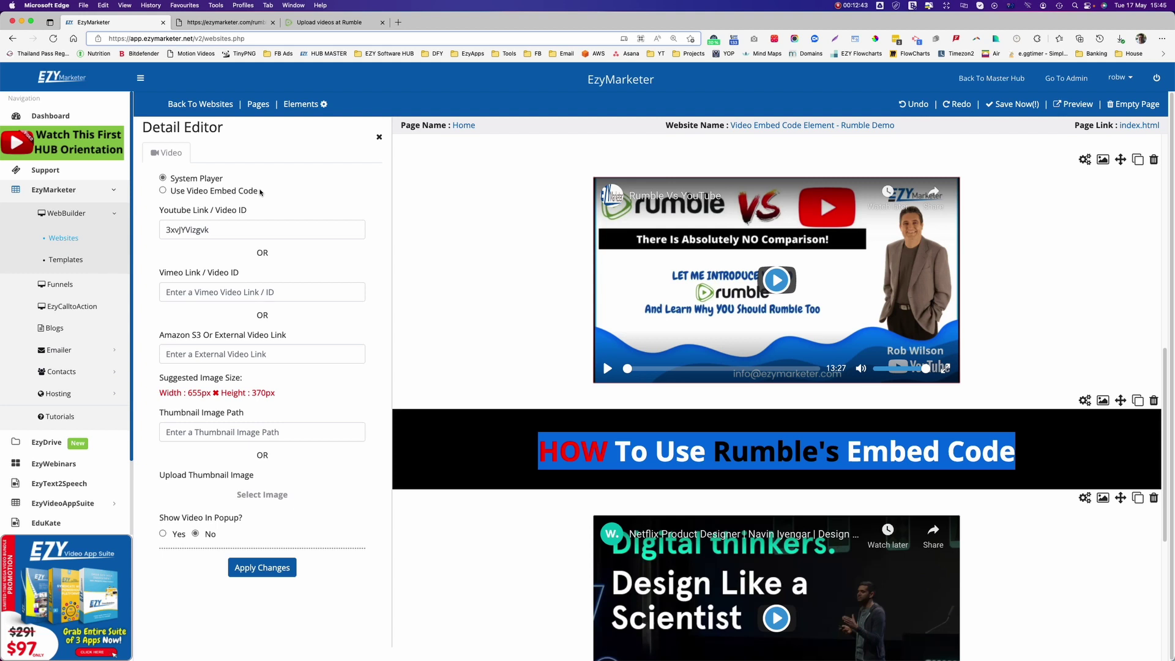
left_click(164, 191)
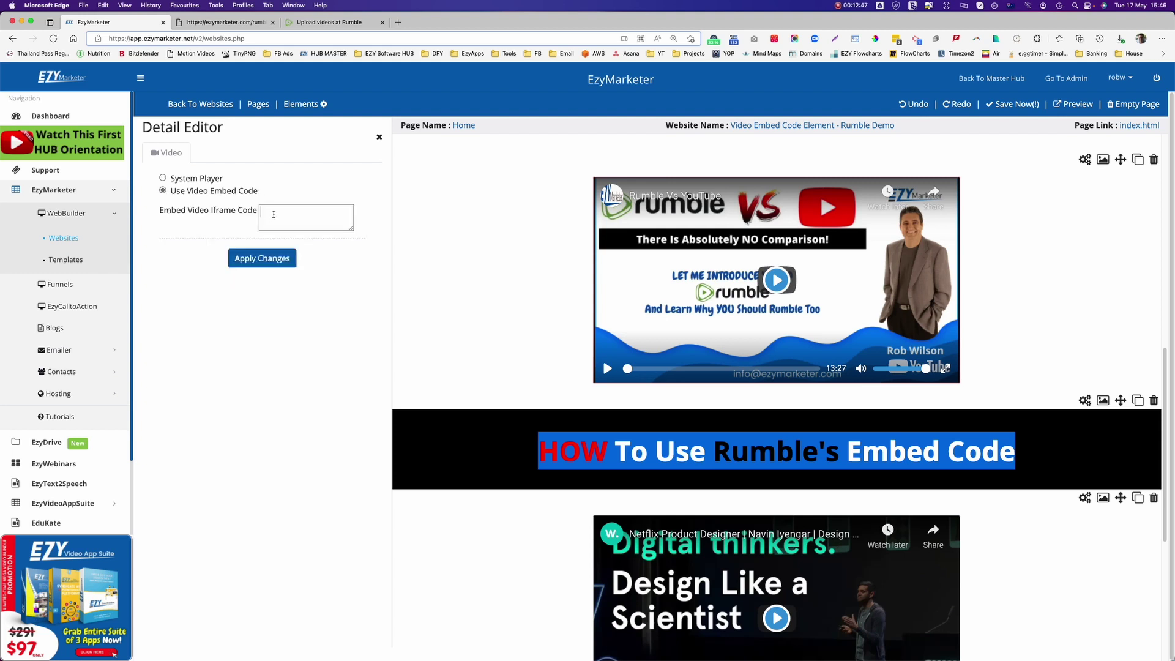
key("super+v")
left_click(248, 259)
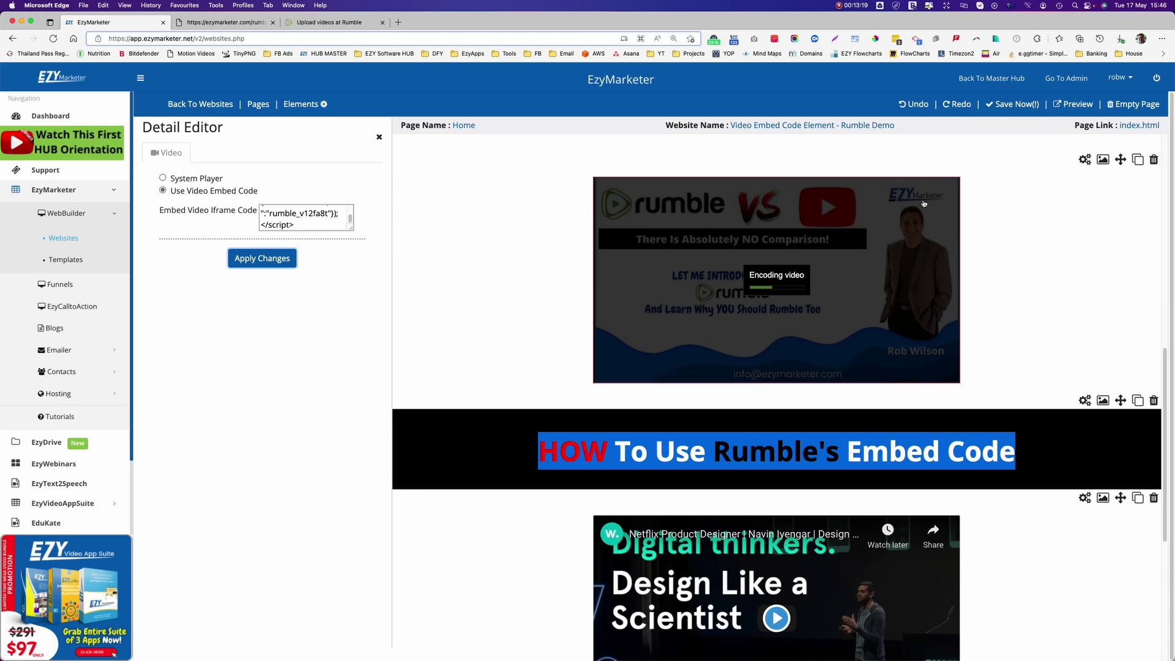
left_click(1005, 106)
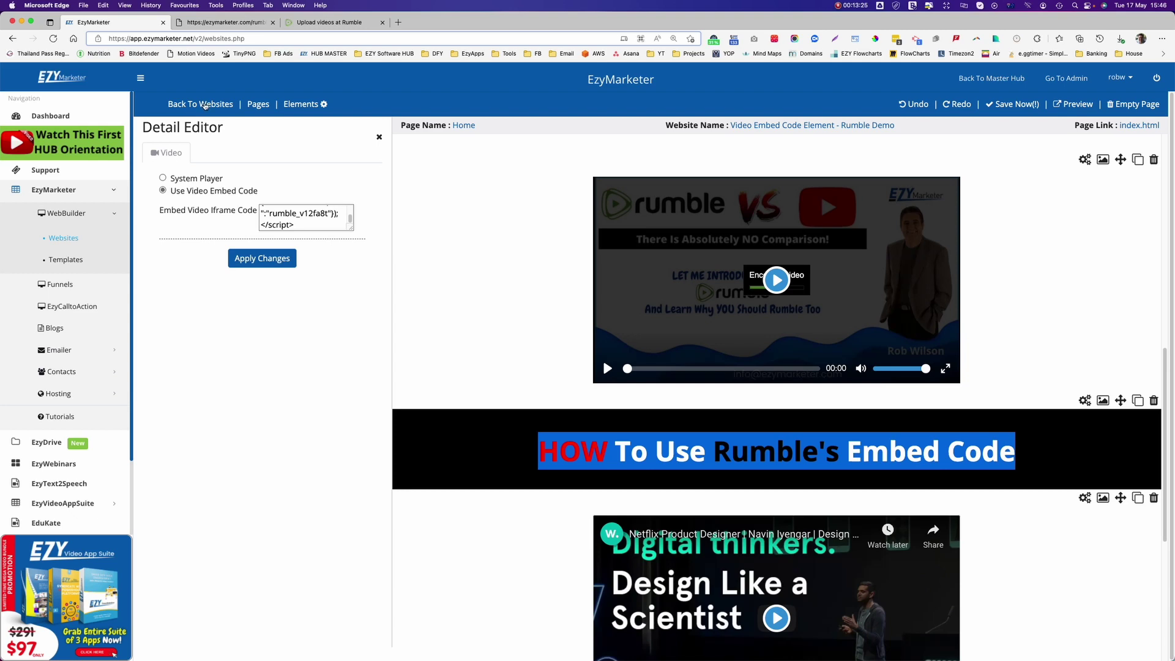
- Re-upload the Rumble Demo website to ezymarketer.com at the /rumble path
left_click(205, 105)
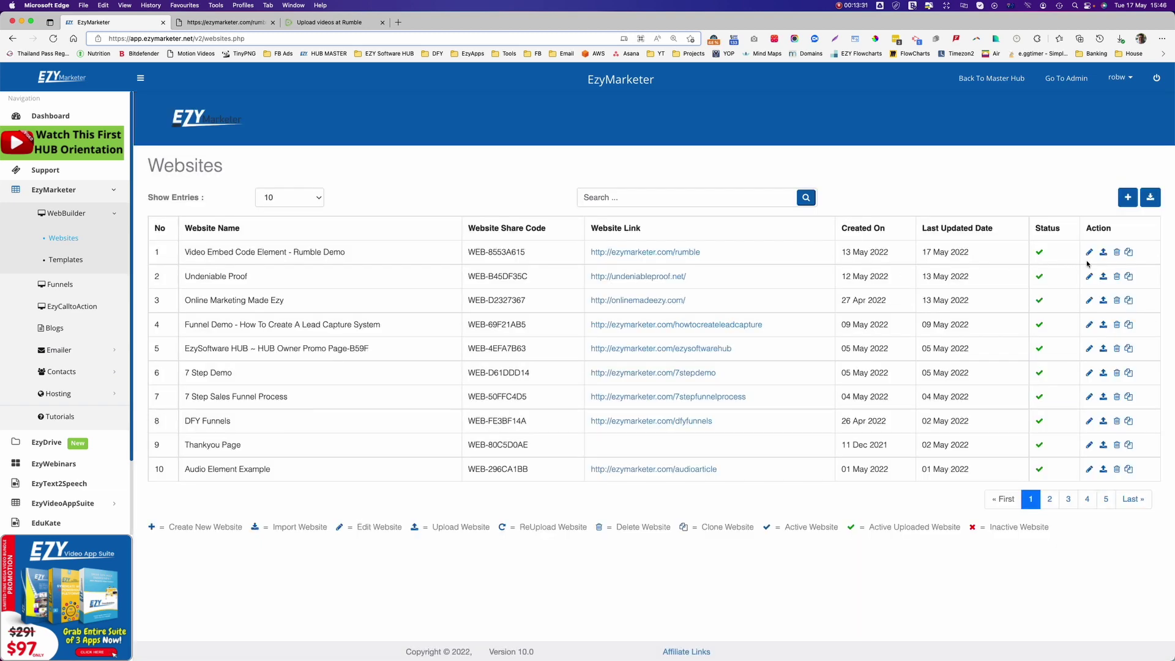
left_click(1103, 252)
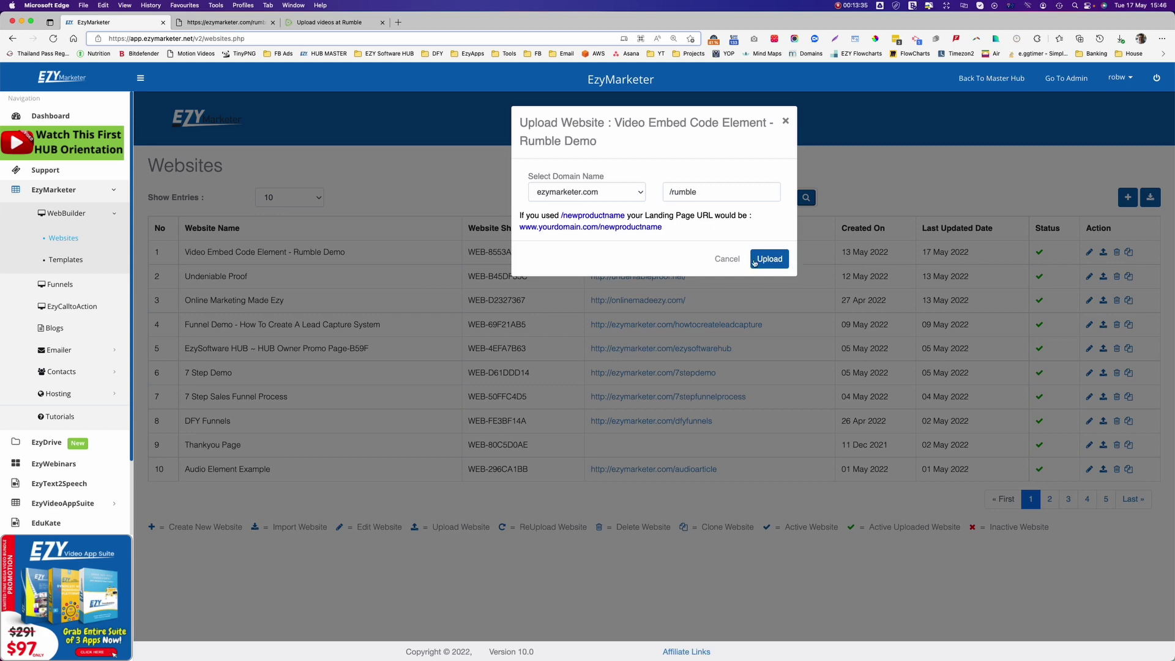
left_click(755, 262)
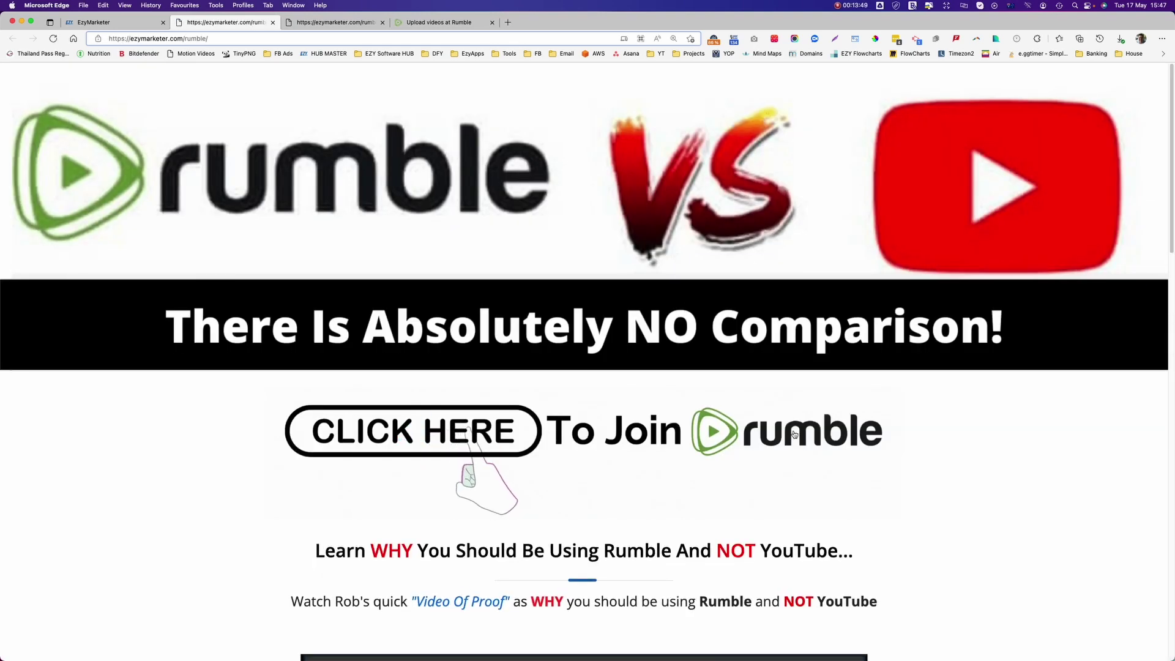
- Scroll the live ezymarketer.com/rumble page to the embedded Rumble video player
scroll(794, 433, "down", 4)
scroll(794, 433, "down", 5)
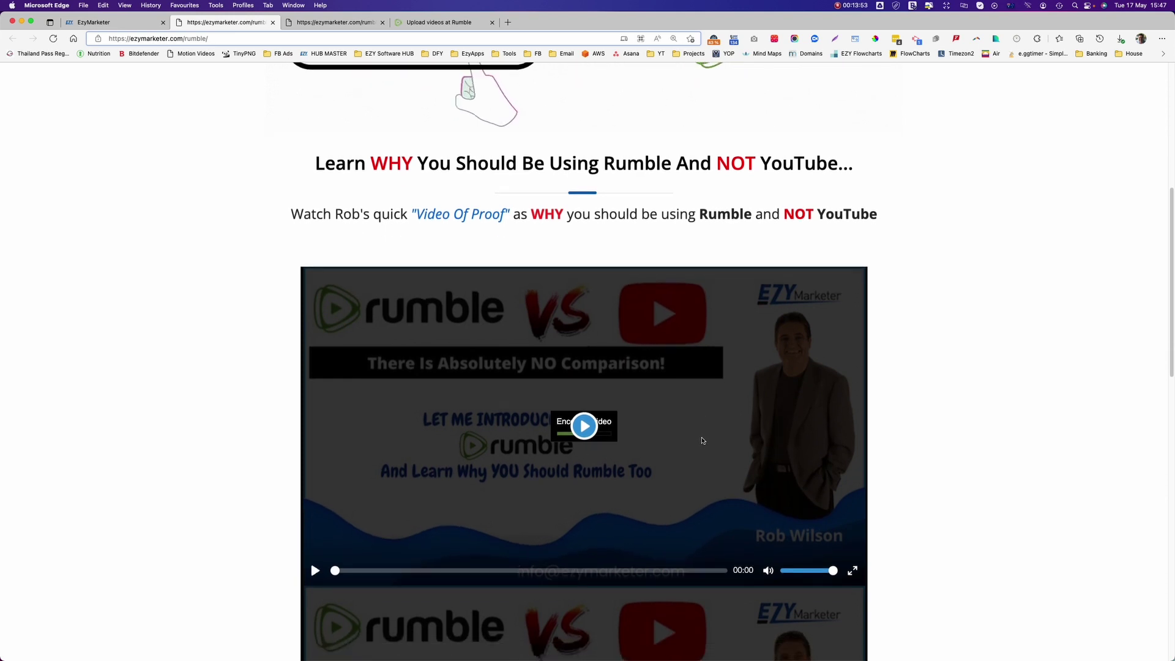
scroll(701, 440, "up", 2)
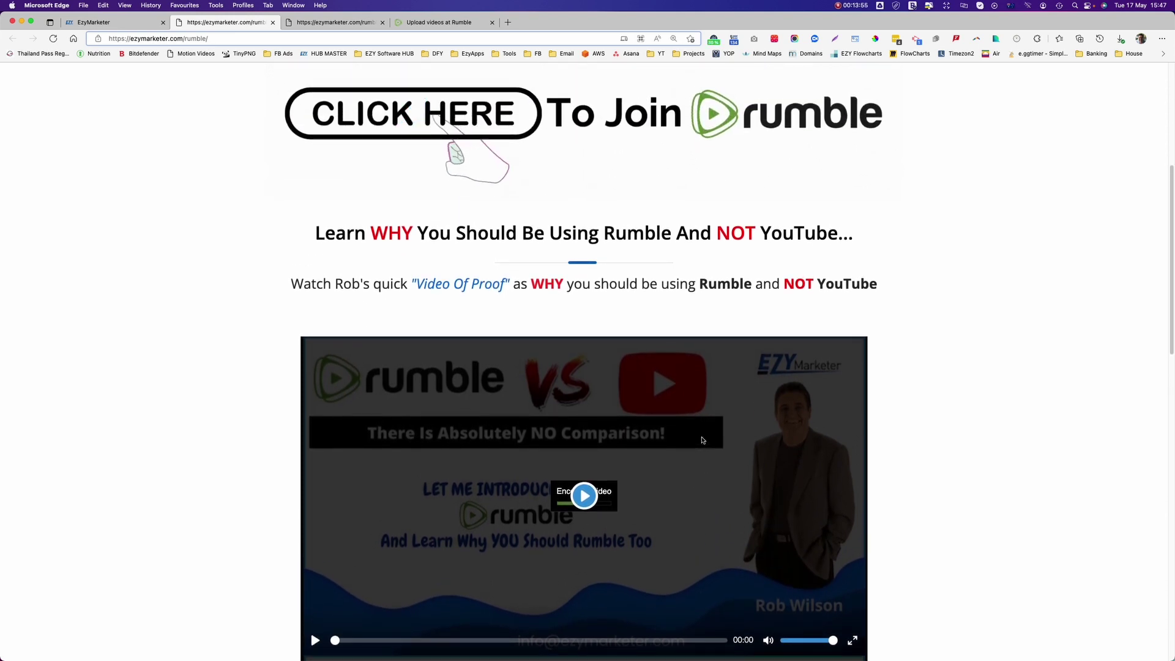